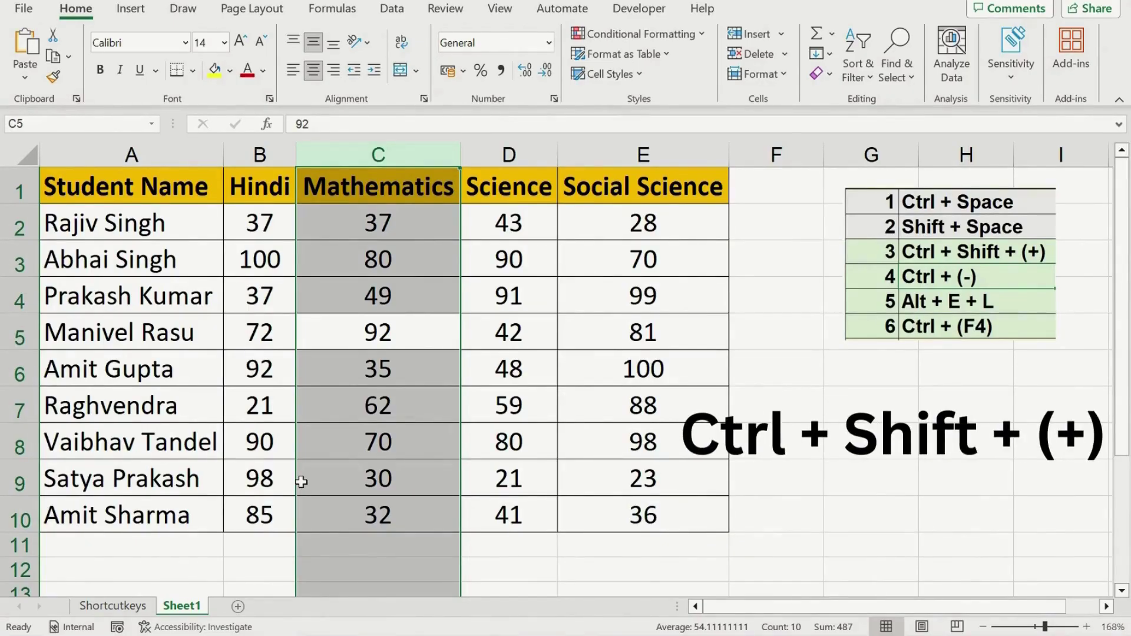
- Insert a blank column between the Hindi and Mathematics columns
key("ctrl+shift+plus")
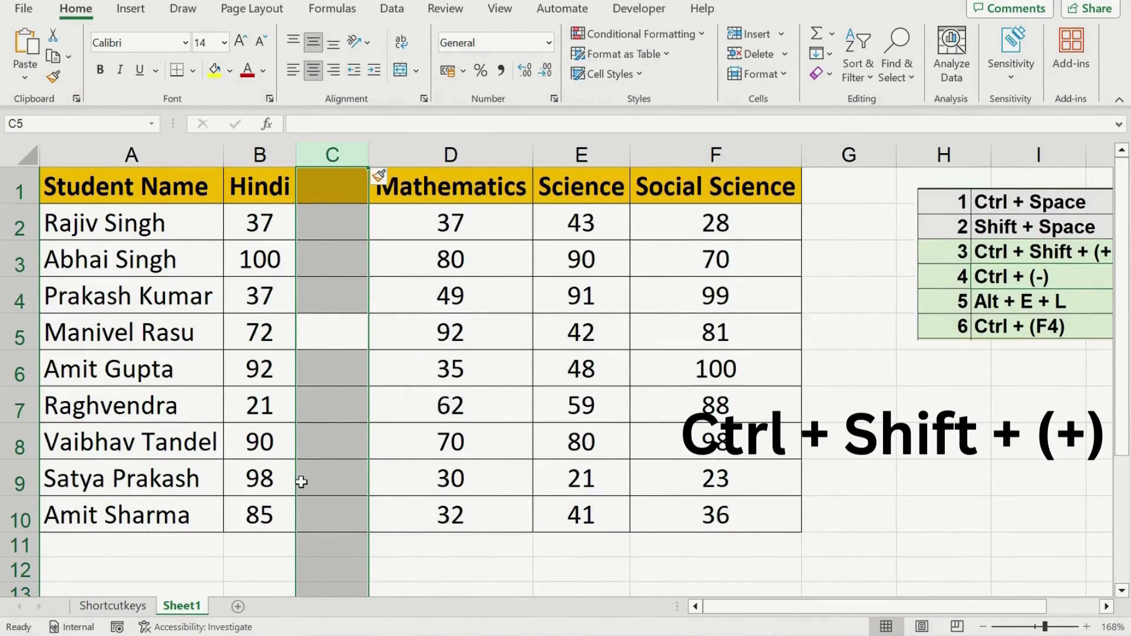
key("Return")
key("Down")
key("Down")
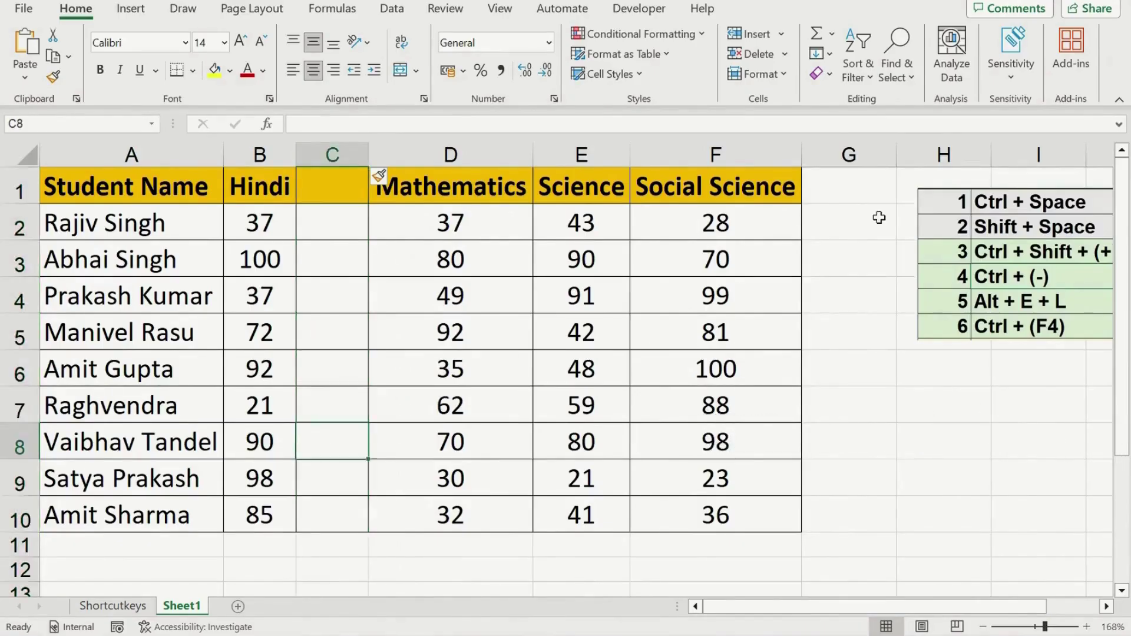
- Select the entire blank column C and delete it
key("Up")
key("Up")
key("Up")
key("Up")
key("Up")
key("Down")
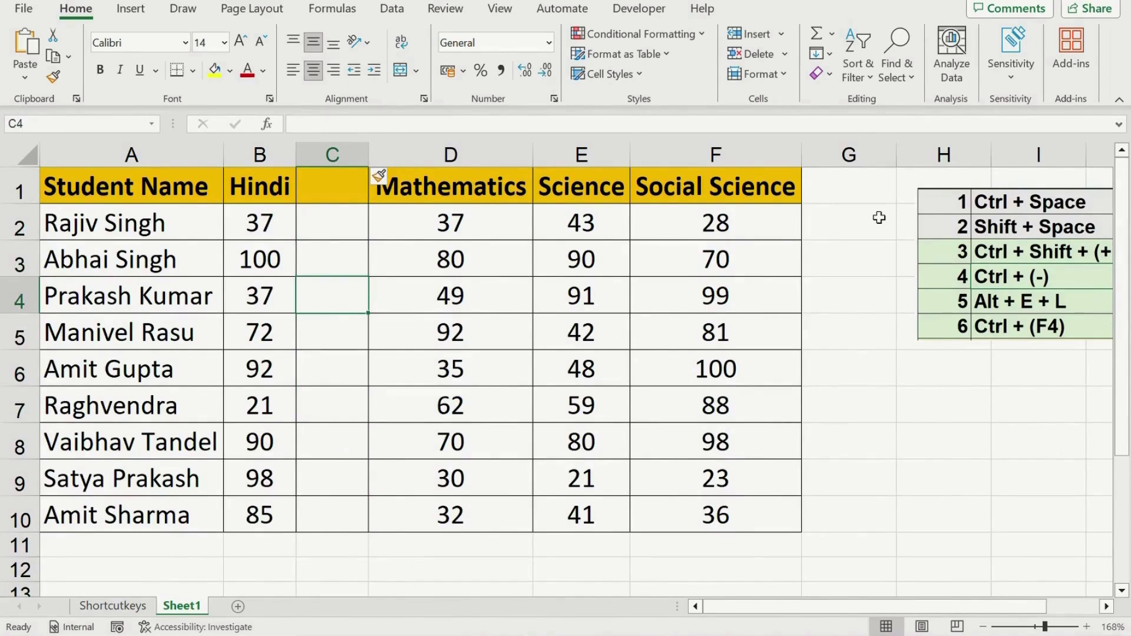
key("ctrl+space")
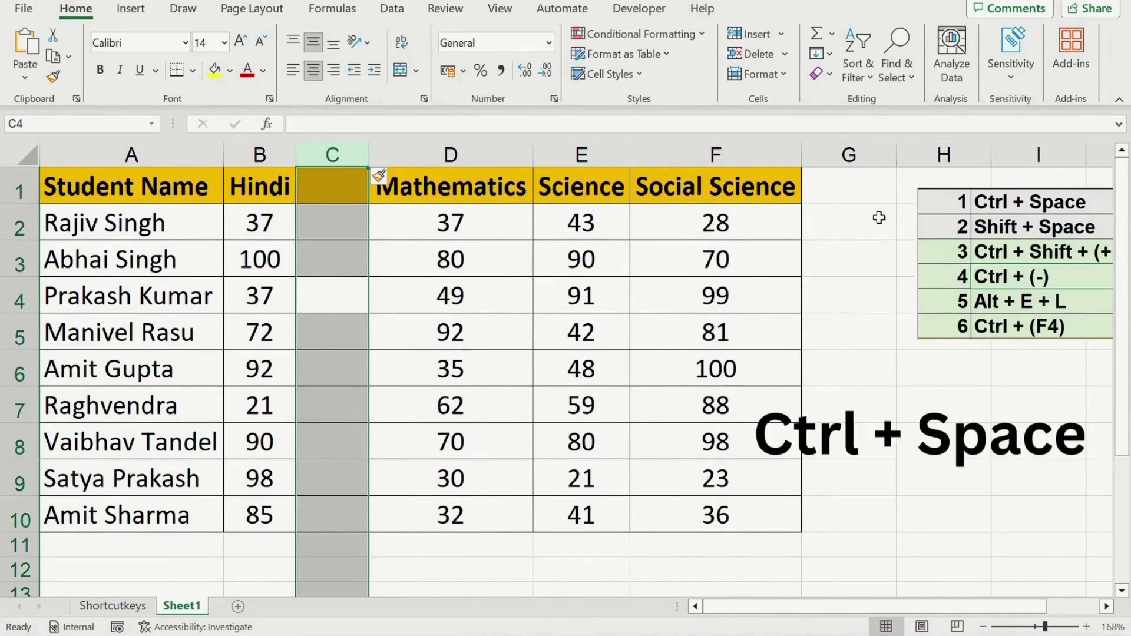
key("ctrl+minus")
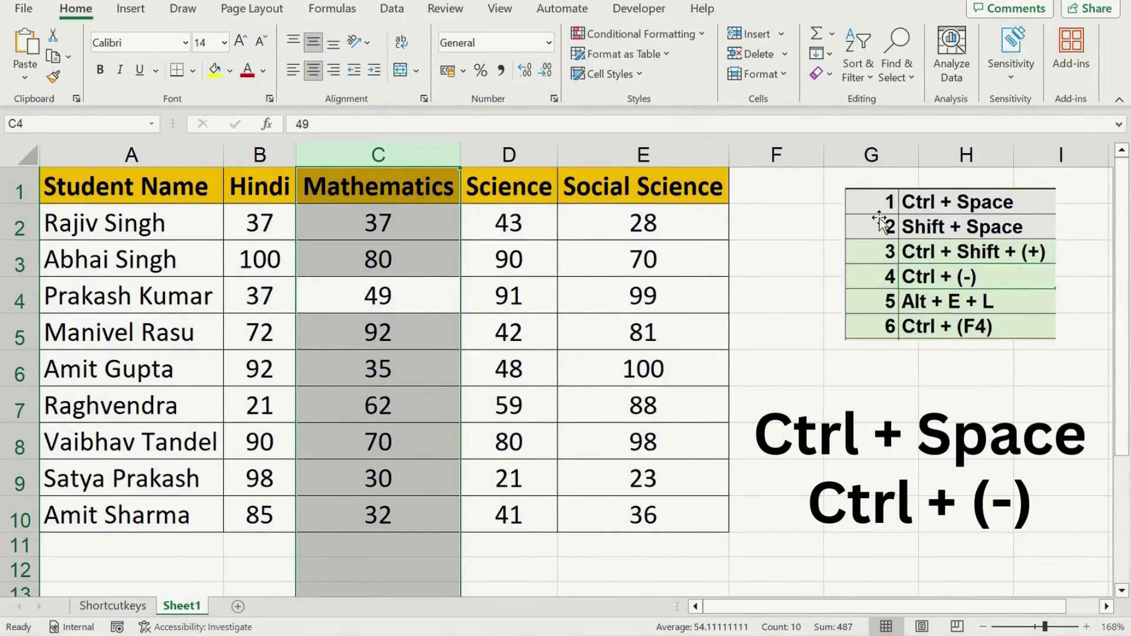
- Select the whole of row 8 in the marks table and insert a blank row above it
key("Up")
key("Down")
key("Down")
key("Down")
key("Down")
key("Down")
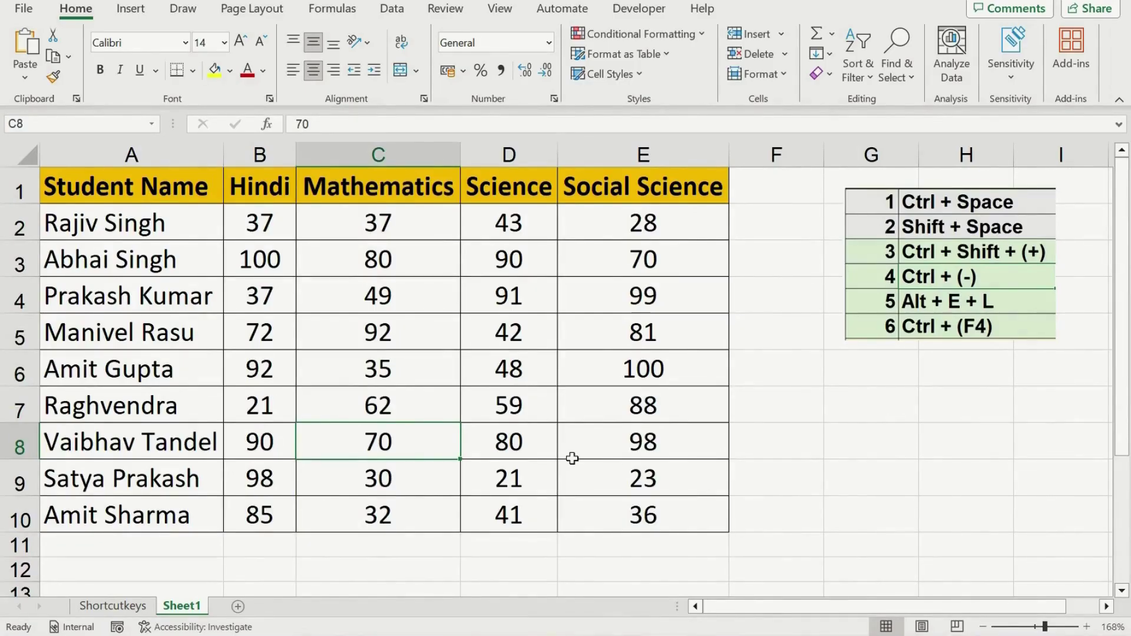
left_click(543, 455)
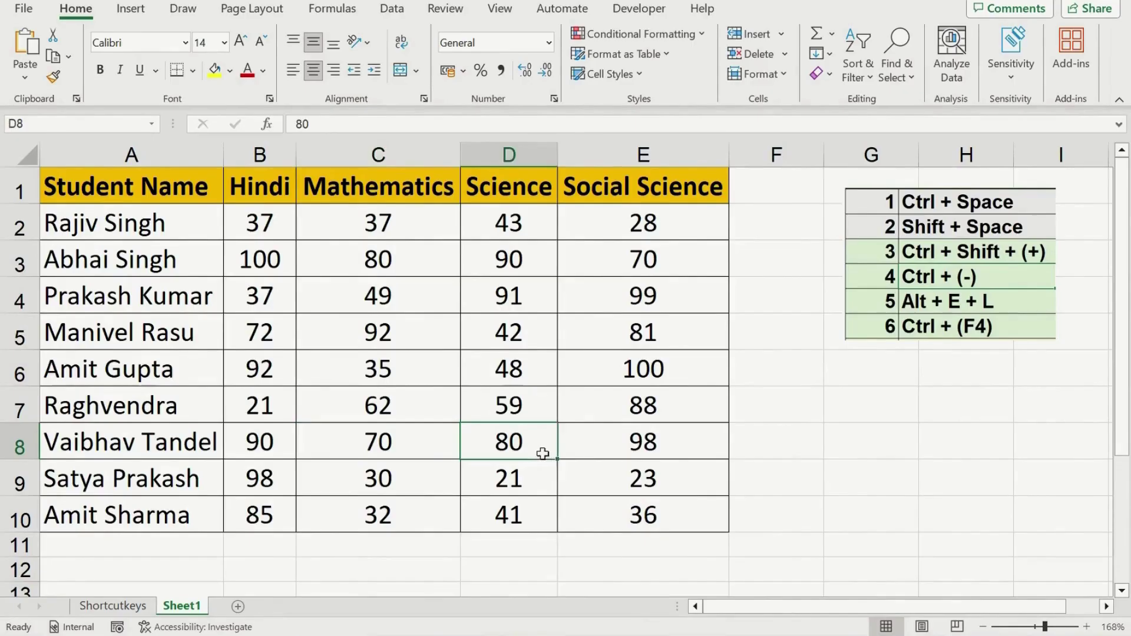
left_click(616, 451)
left_click(330, 448)
left_click(284, 444)
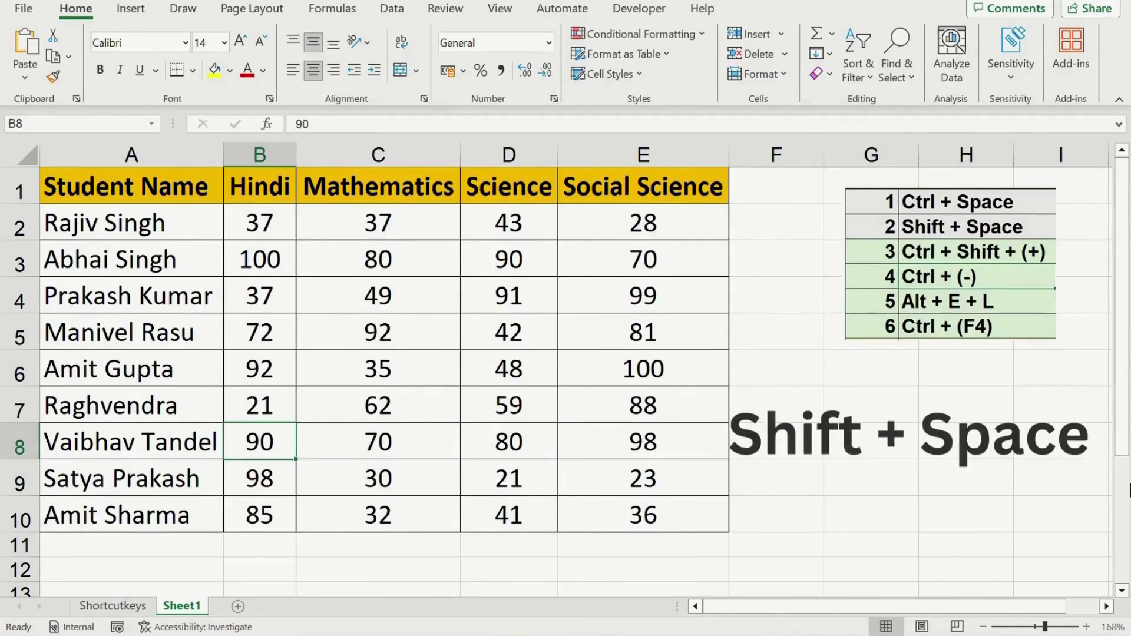
key("shift+space")
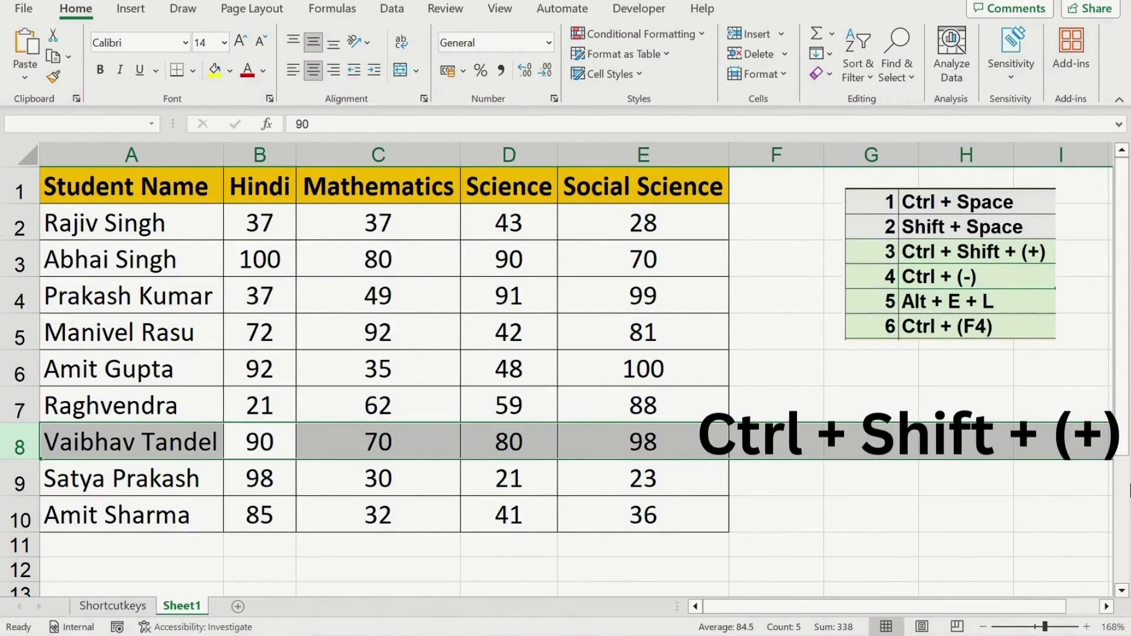
key("ctrl+shift+plus")
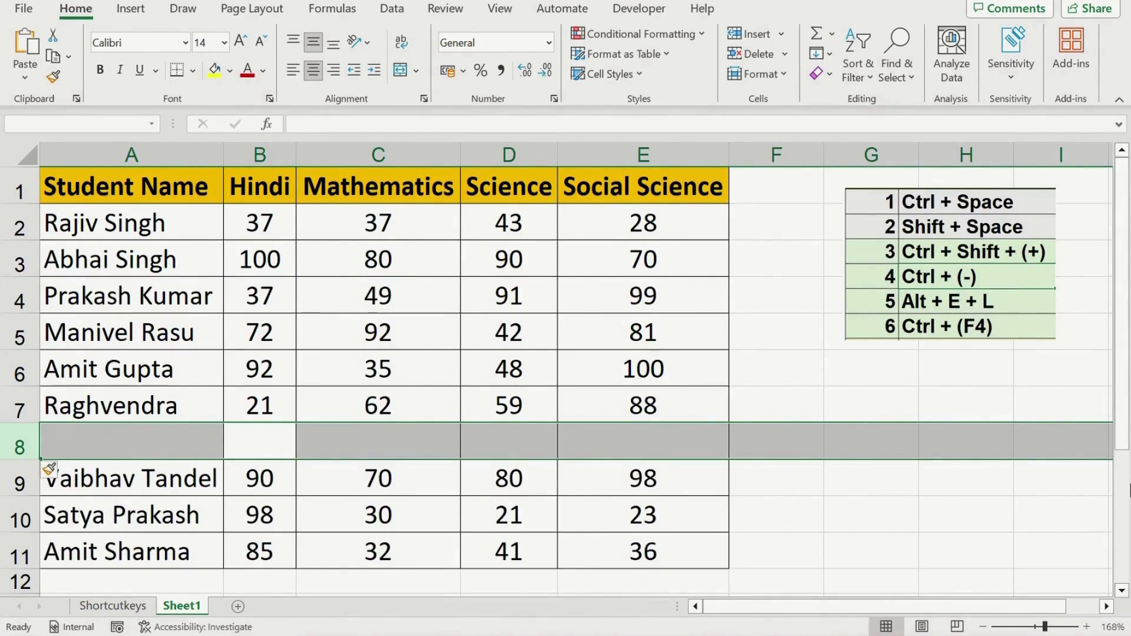
- Select the entire blank row 8 and delete it
key("Down")
key("Up")
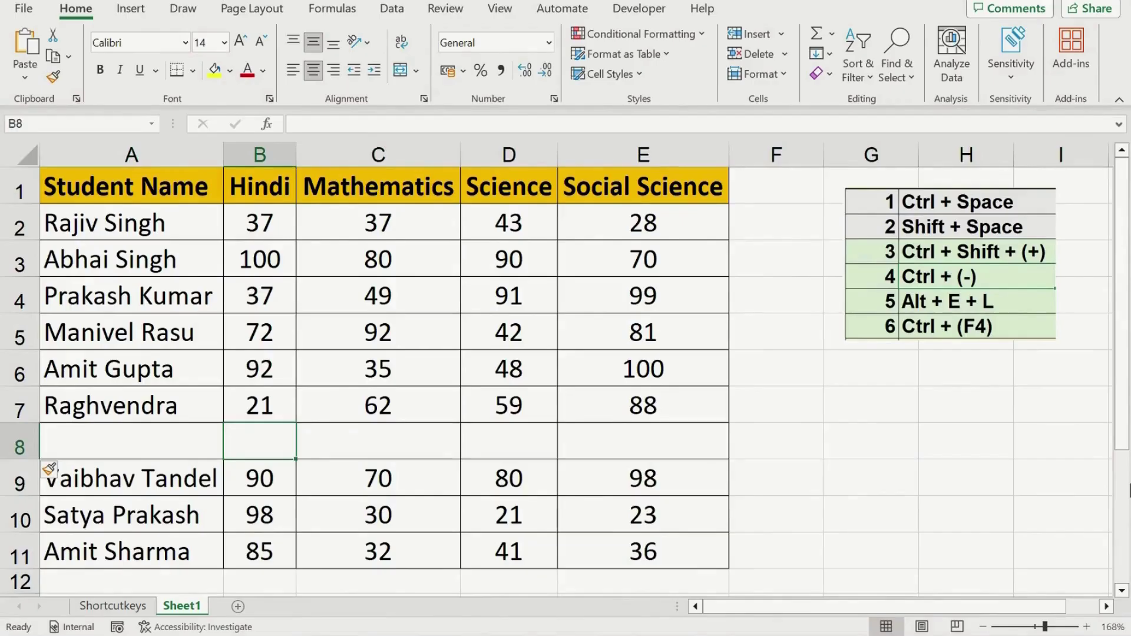
key("shift+space")
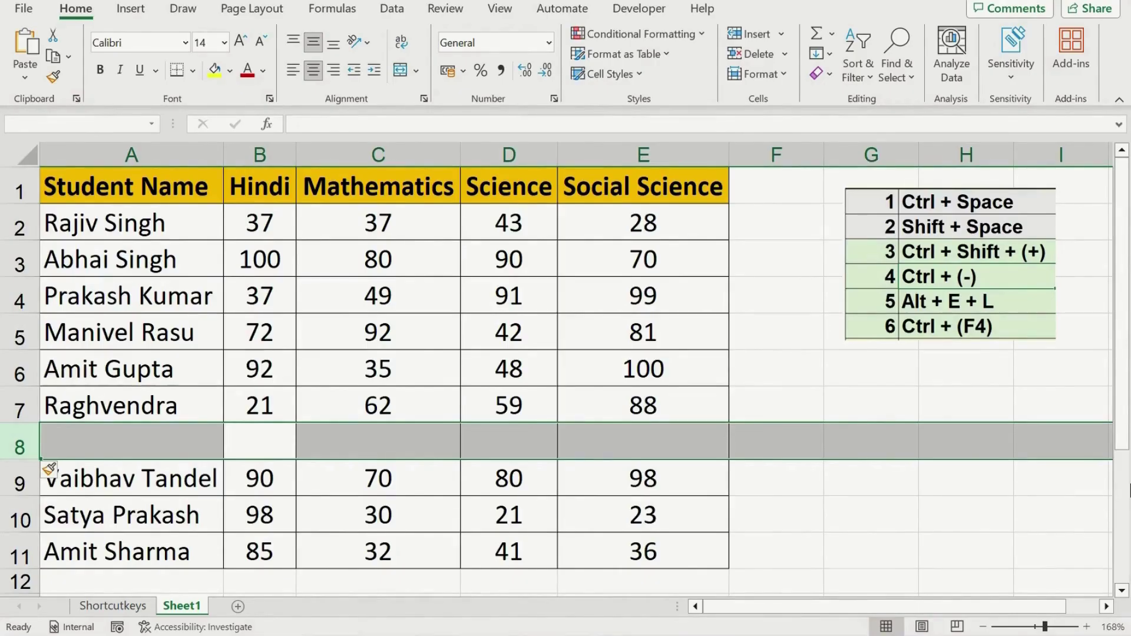
key("ctrl+minus")
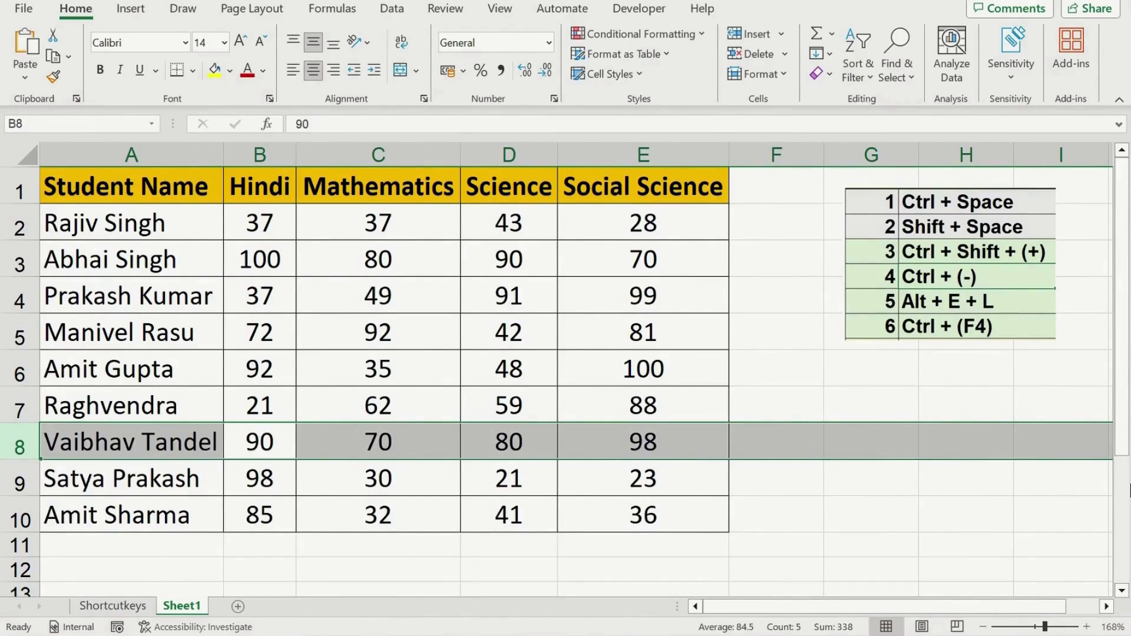
- Insert three blank rows at once above row 7 by selecting rows 7 to 9, and delete the inserted rows
key("Down")
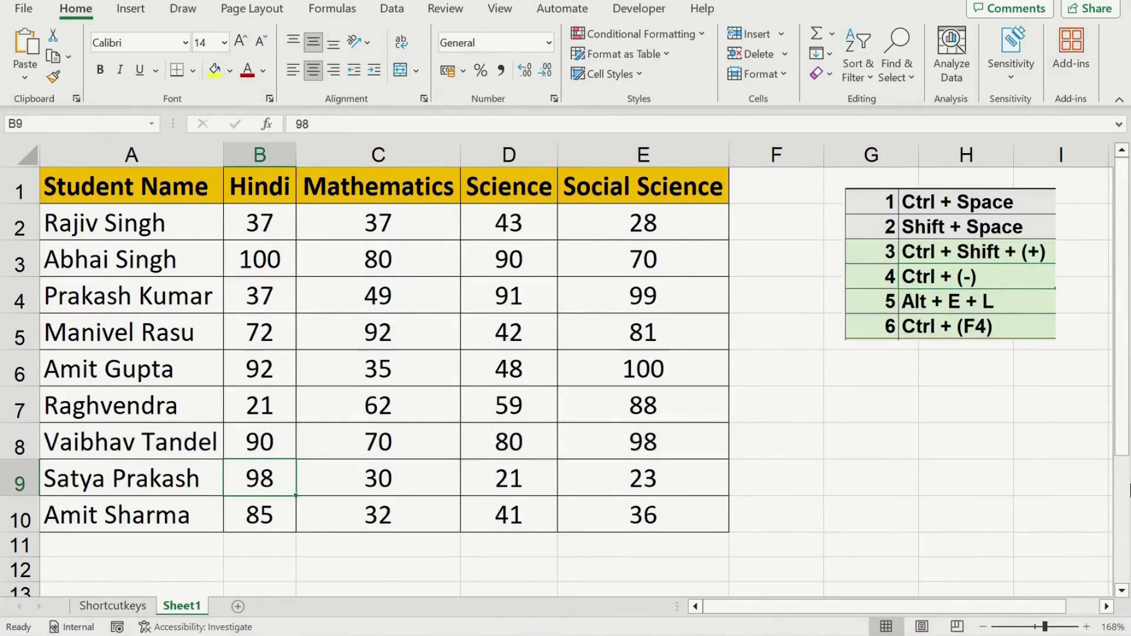
key("Right")
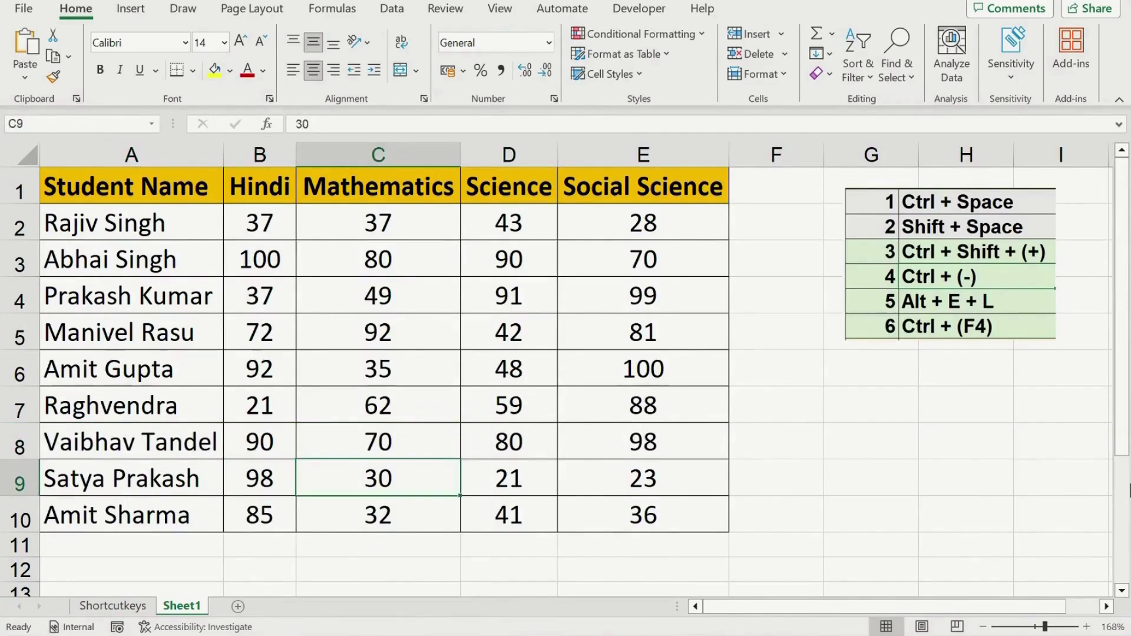
key("Up")
key("Up")
key("shift+Down")
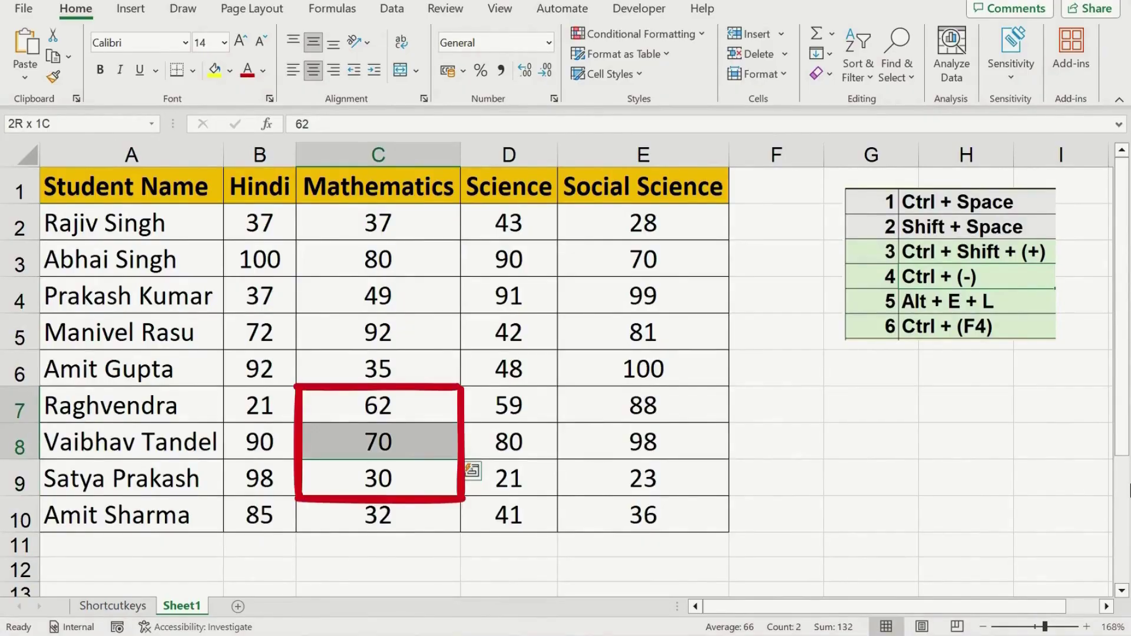
key("shift+Down")
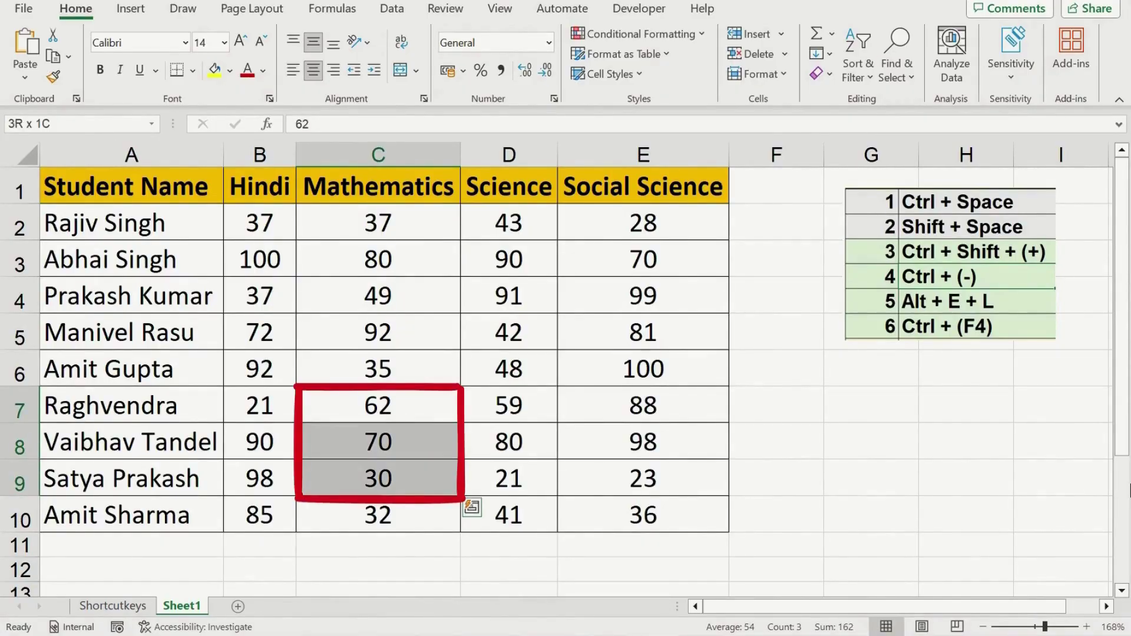
key("shift+space")
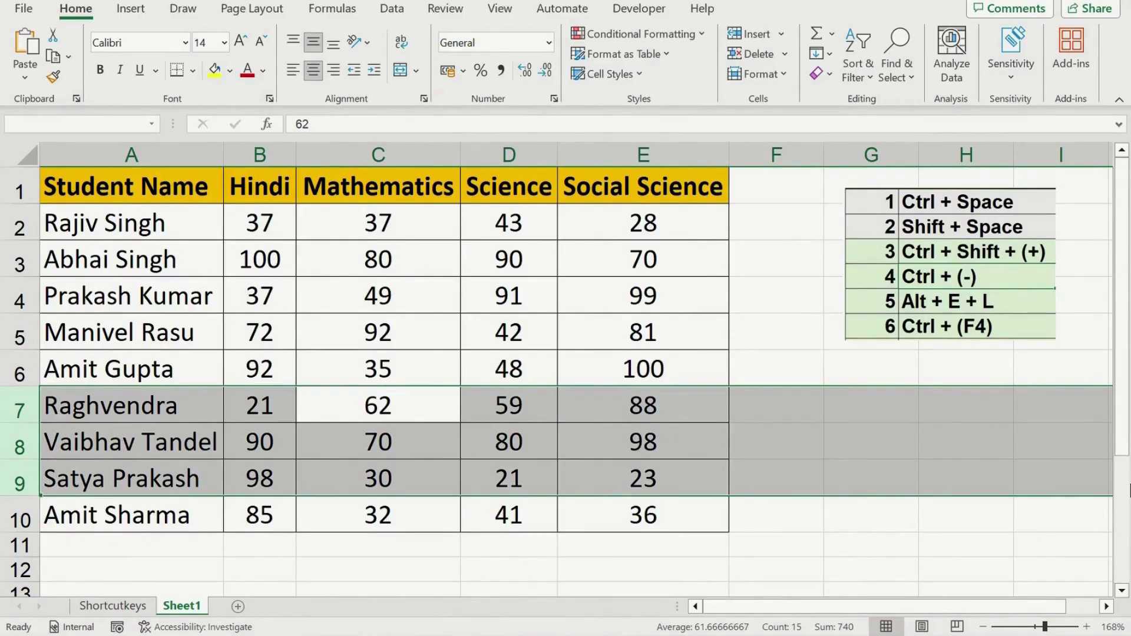
key("ctrl+shift+plus")
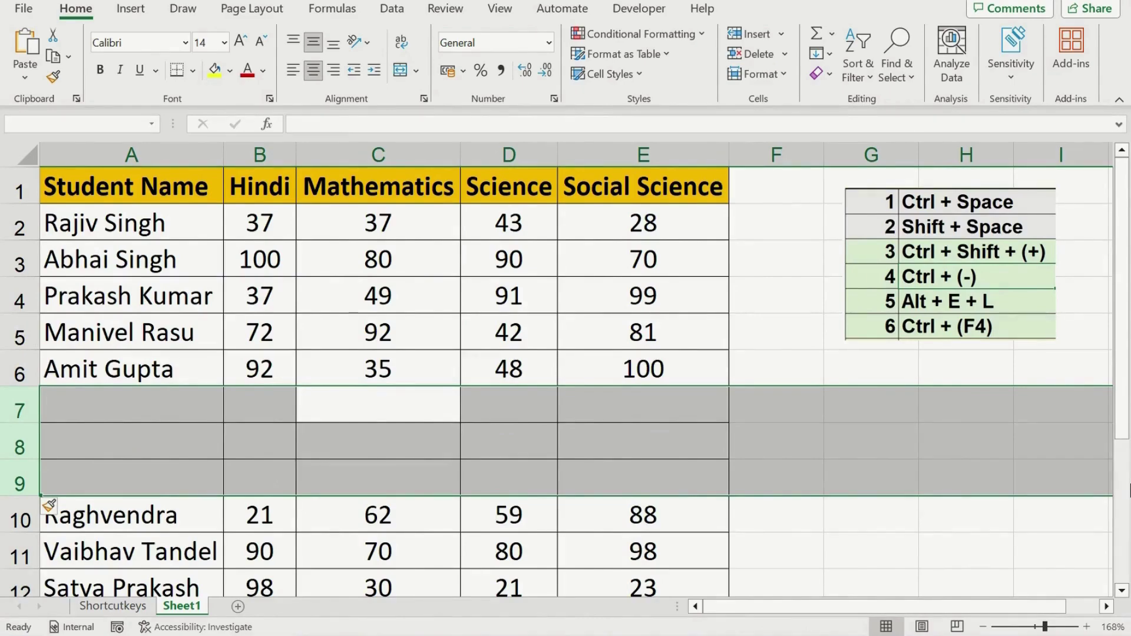
key("ctrl+minus")
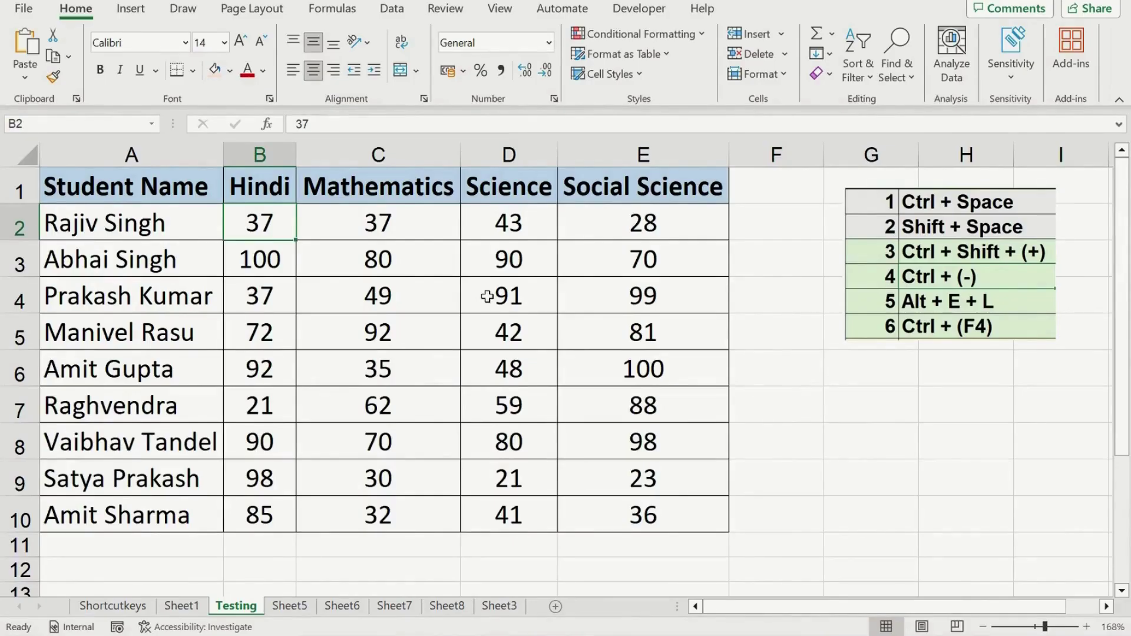
- Delete the worksheet Sheet5 permanently from the workbook
left_click(292, 608)
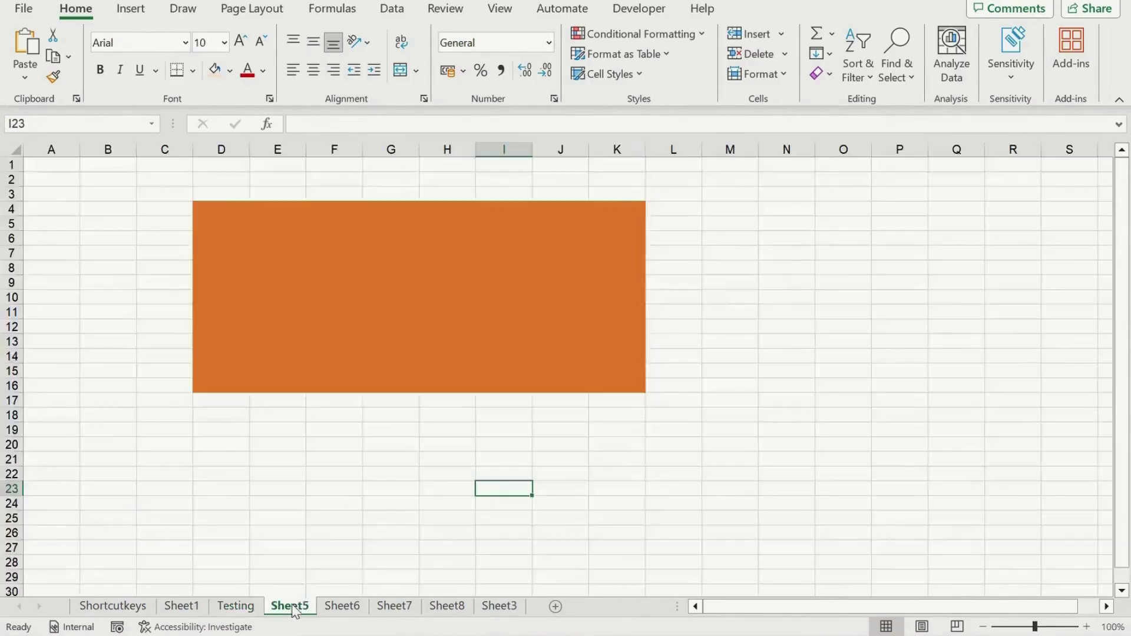
key("alt")
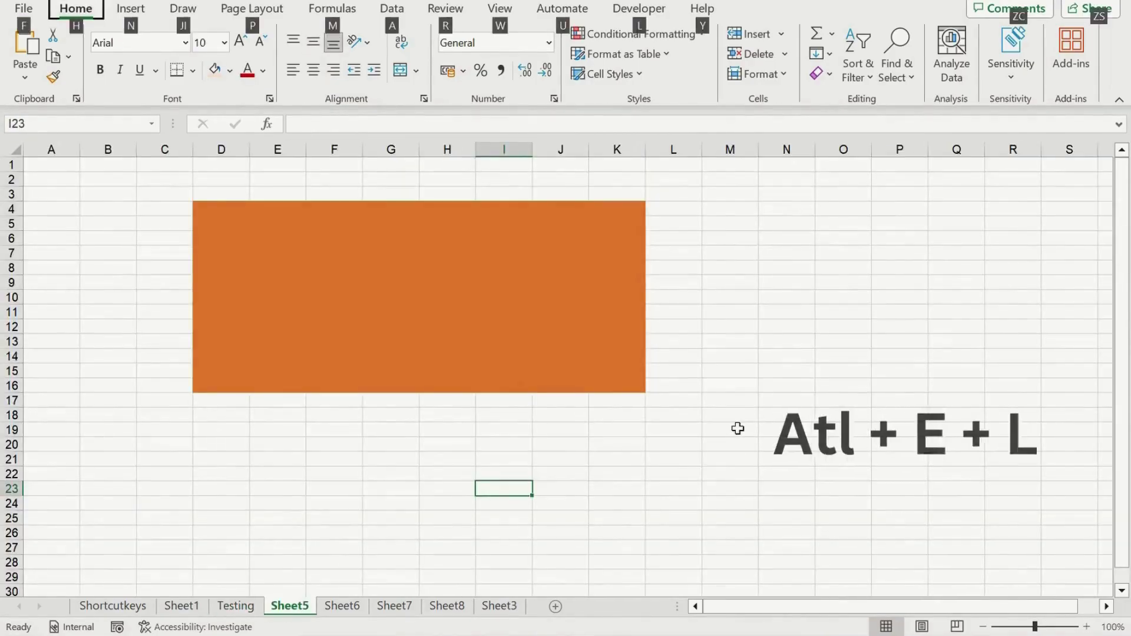
key("e")
key("l")
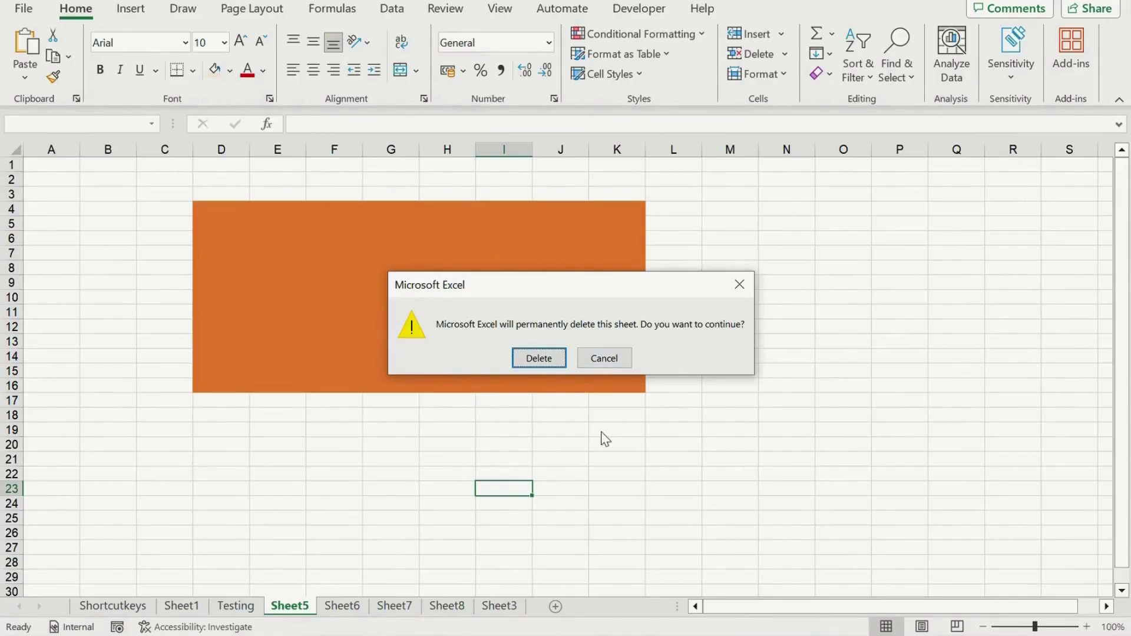
left_click(540, 360)
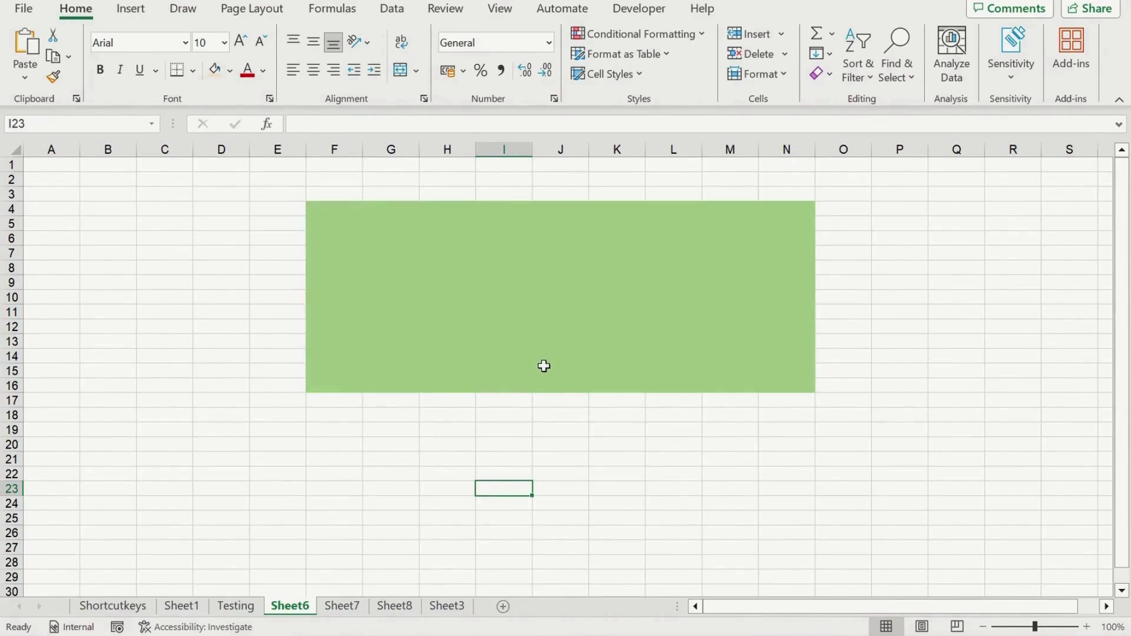
- Return to the Testing sheet, close the workbook and exit the program
key("ctrl+Page_Up")
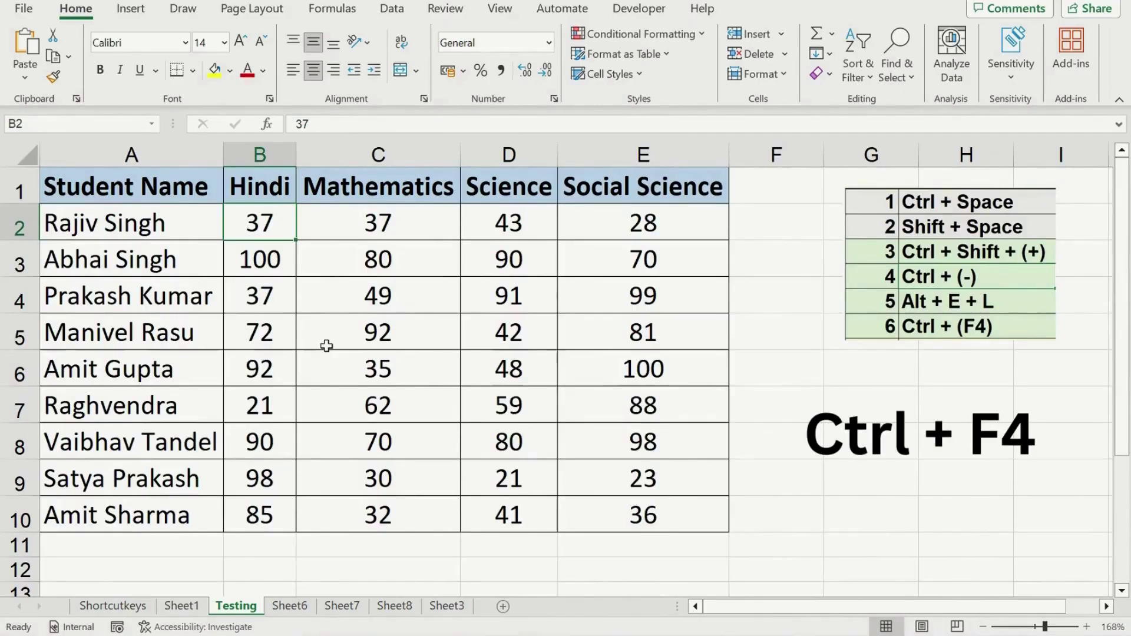
key("ctrl+F4")
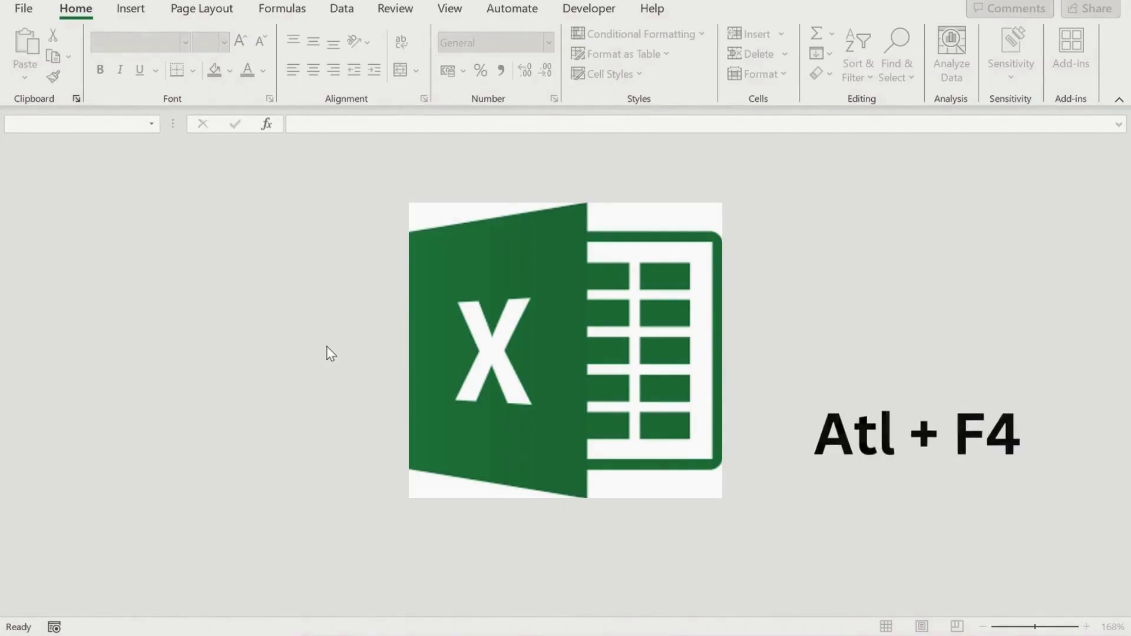
key("alt+F4")
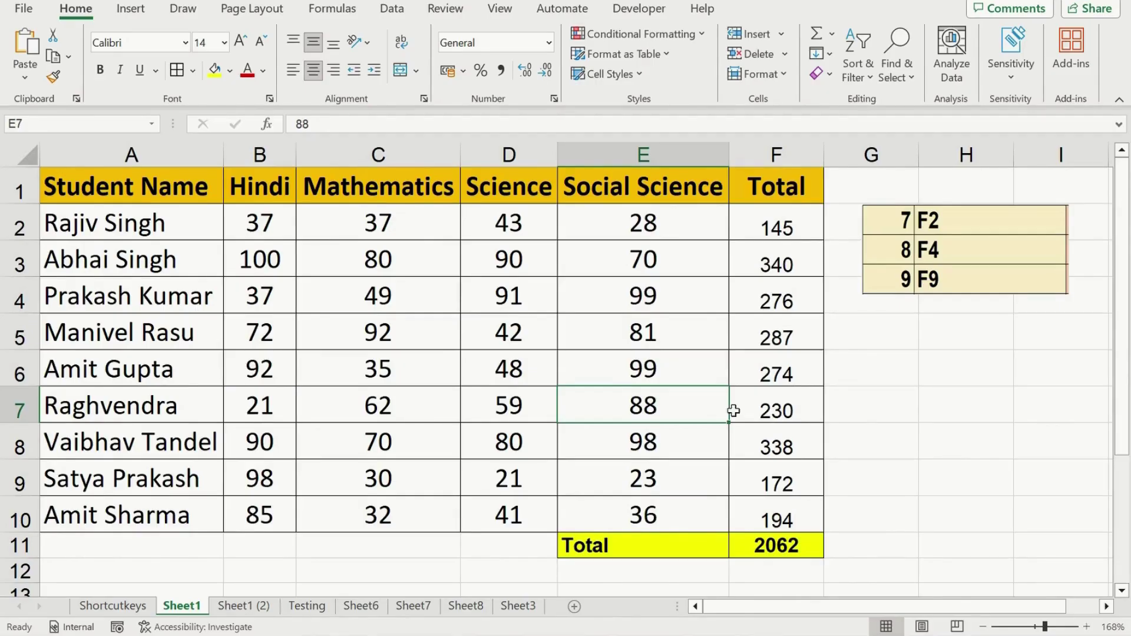
- Edit the Science mark in cell D7 in place and set it to 60
left_click(511, 411)
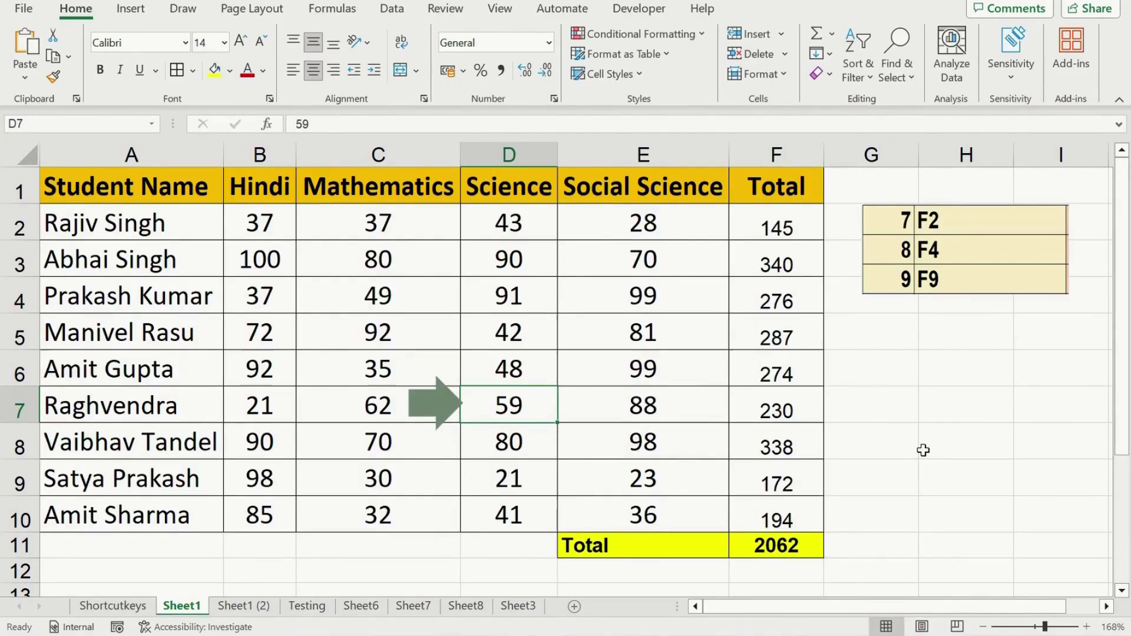
key("F2")
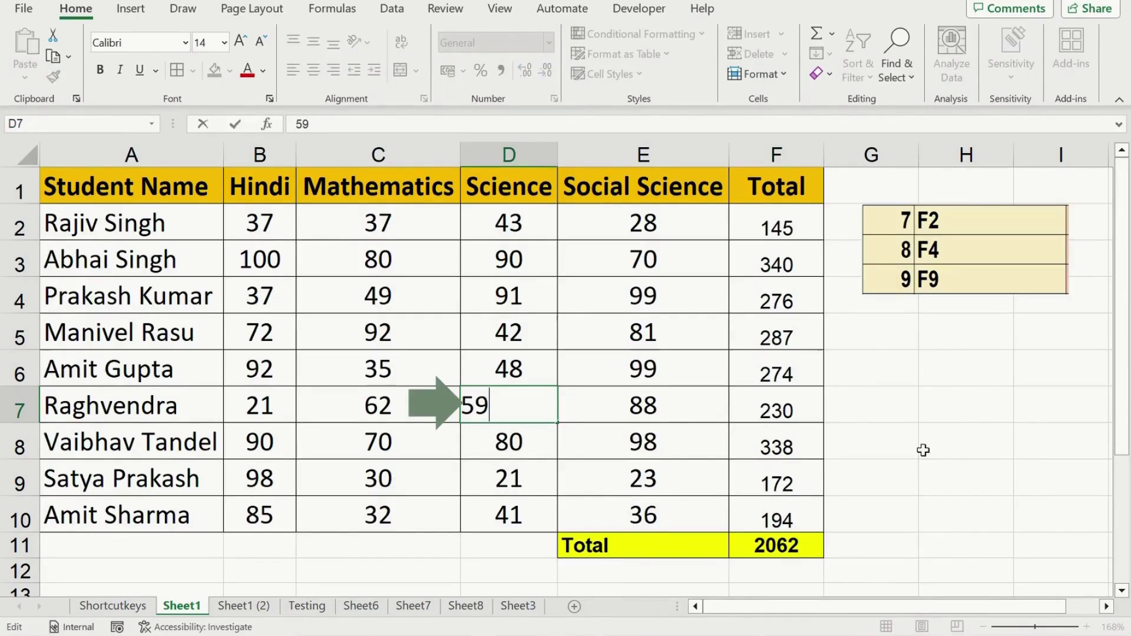
key("BackSpace")
key("BackSpace")
type("60")
key("Return")
key("Down")
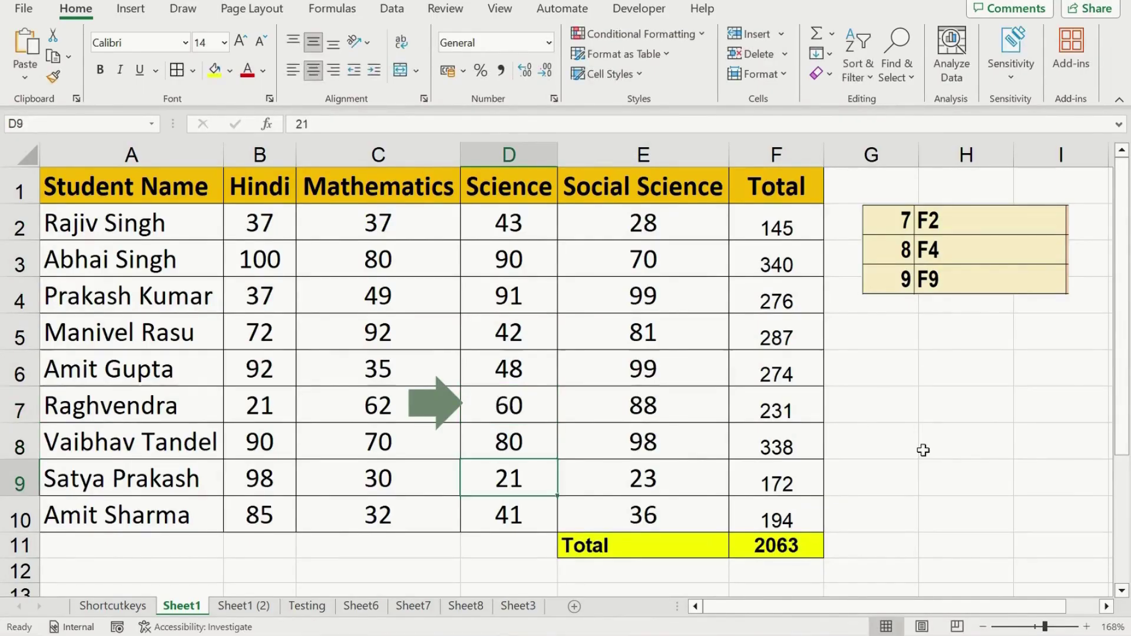
- Edit the grand total formula in cell F11 to =SUM(F2:F10) so that it includes the last student row
key("Down")
key("Down")
key("Right")
key("Right")
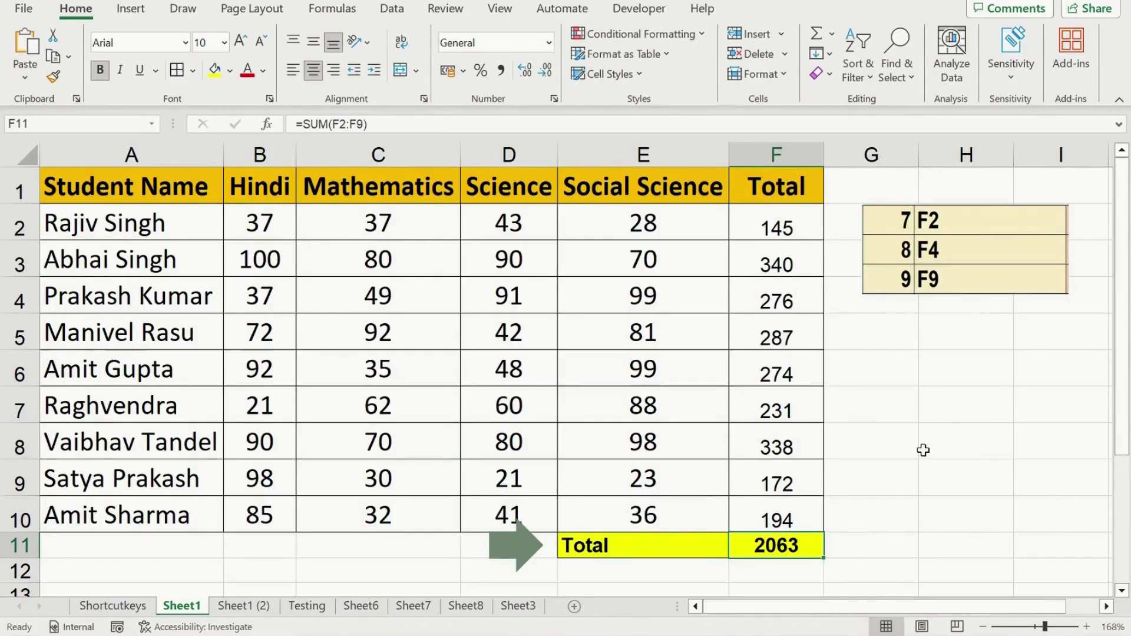
key("Down")
key("Up")
key("F2")
key("Left")
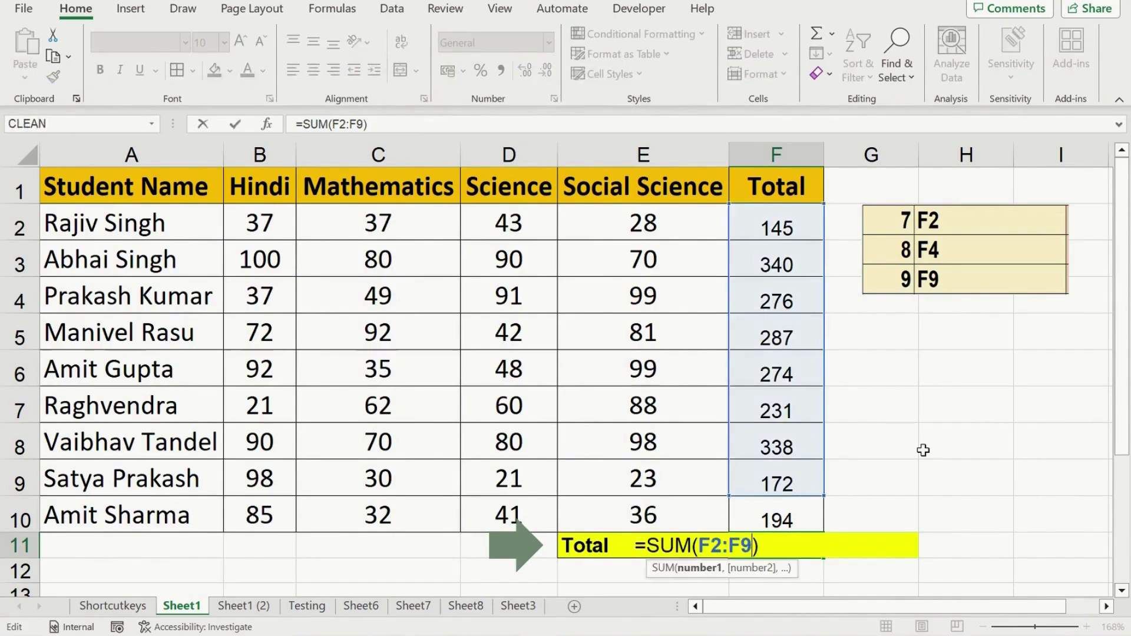
key("BackSpace")
type("10")
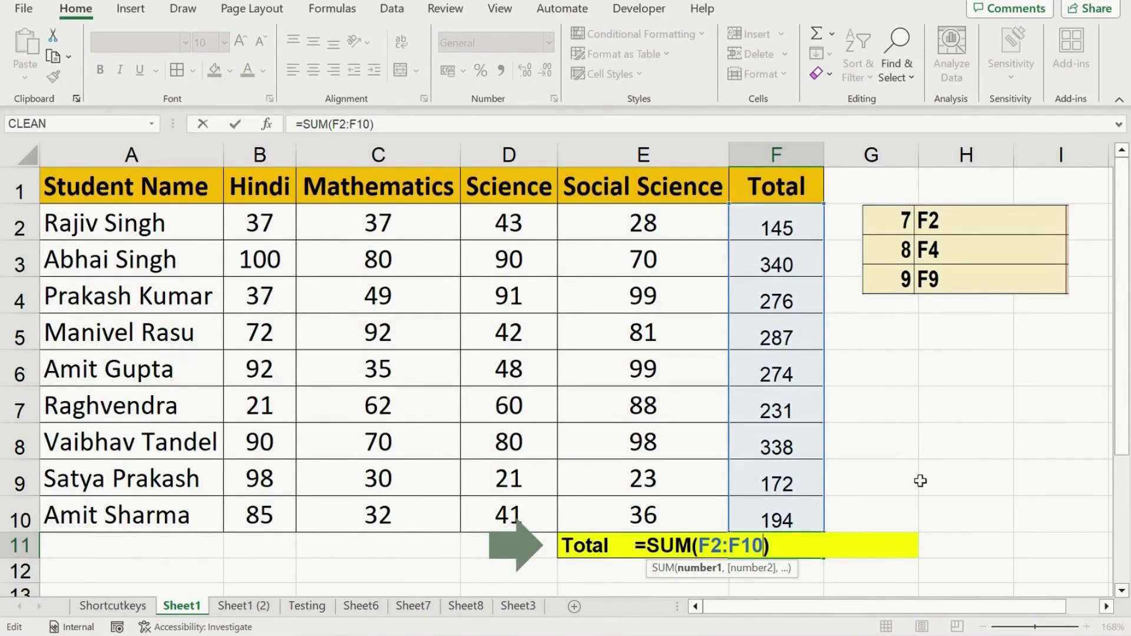
key("Right")
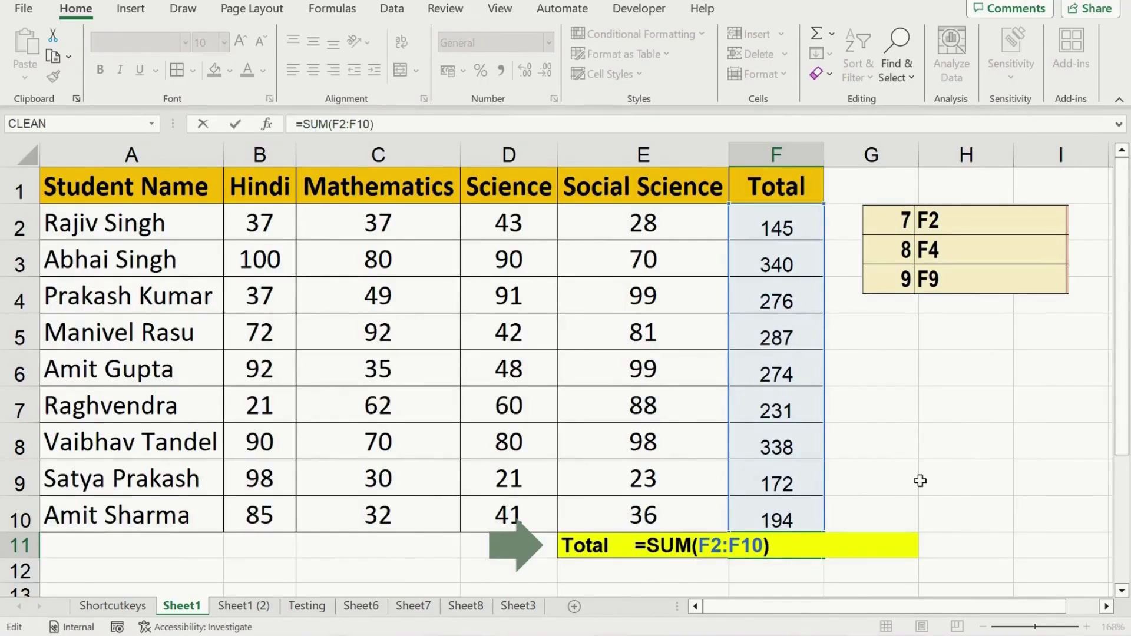
key("Return")
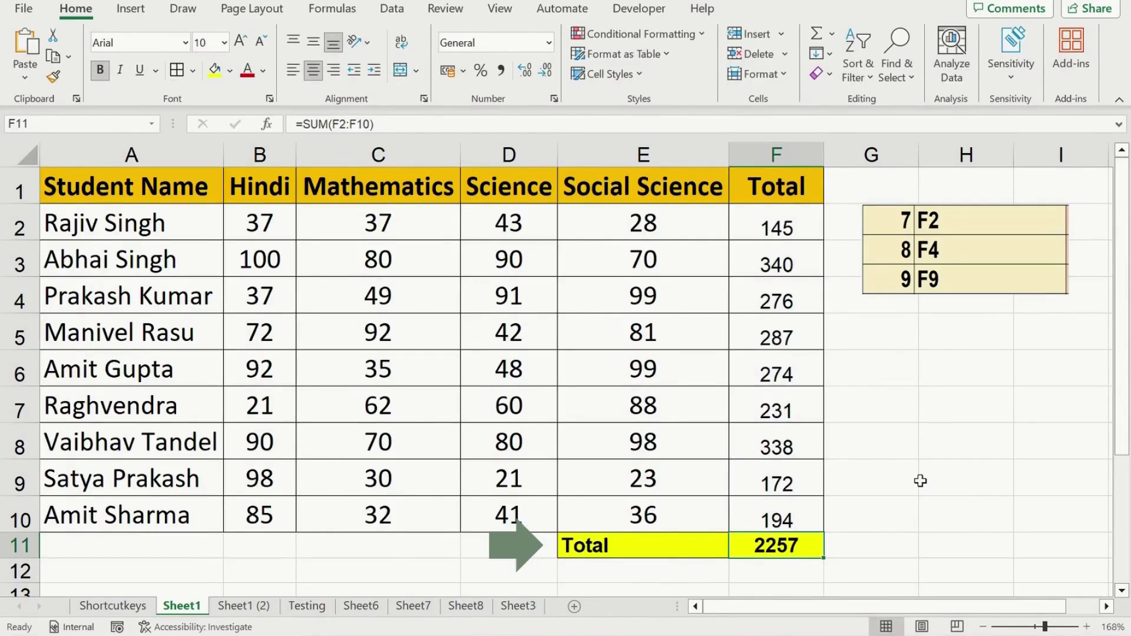
- Format the Hindi marks in B2:B10 with a yellow fill and a red font colour
key("Up")
key("Up")
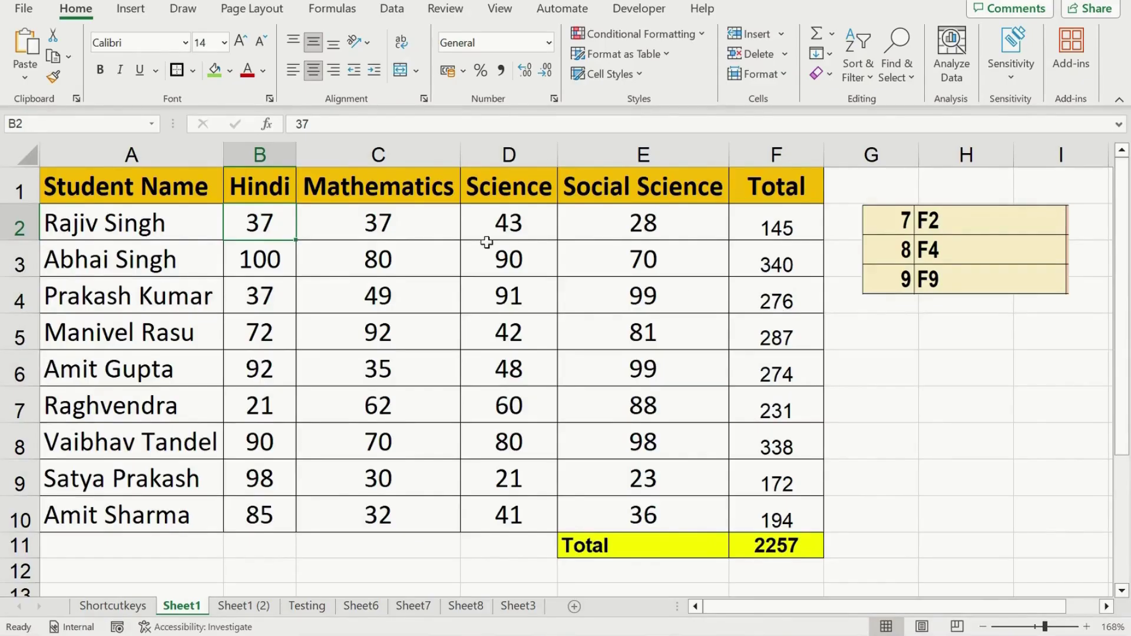
key("ctrl+shift+Down")
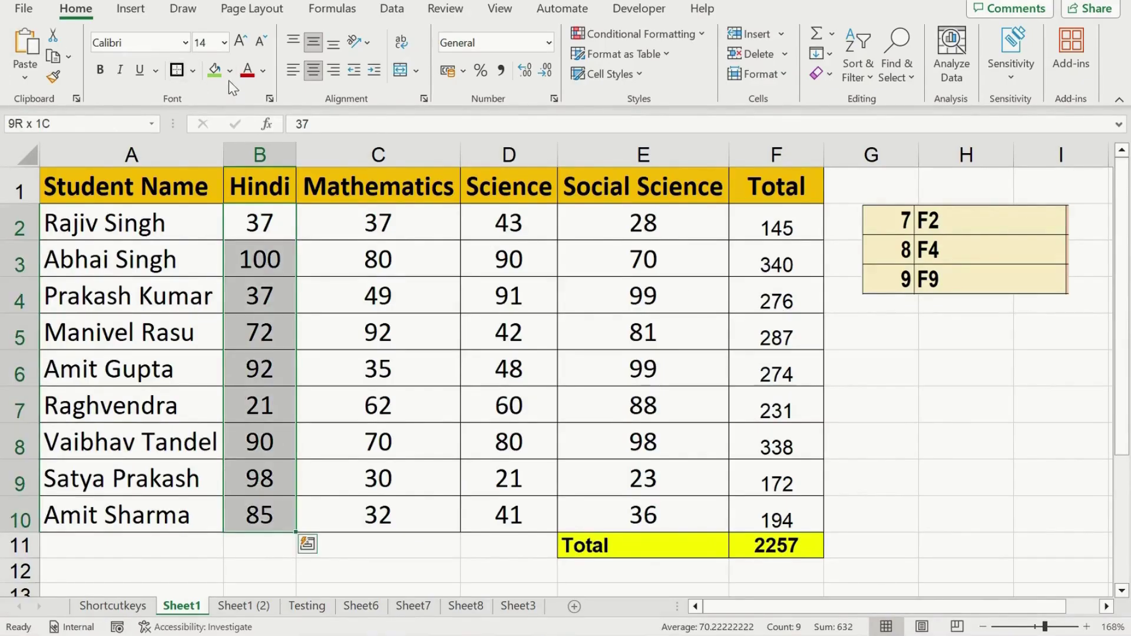
left_click(231, 73)
left_click(260, 237)
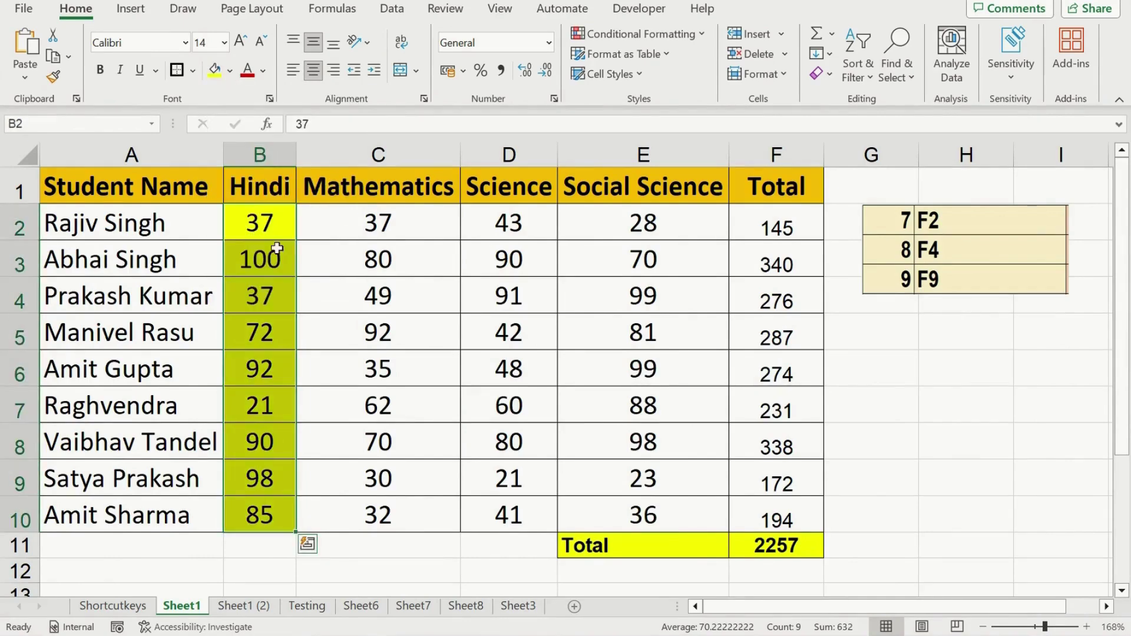
left_click(264, 72)
left_click(262, 263)
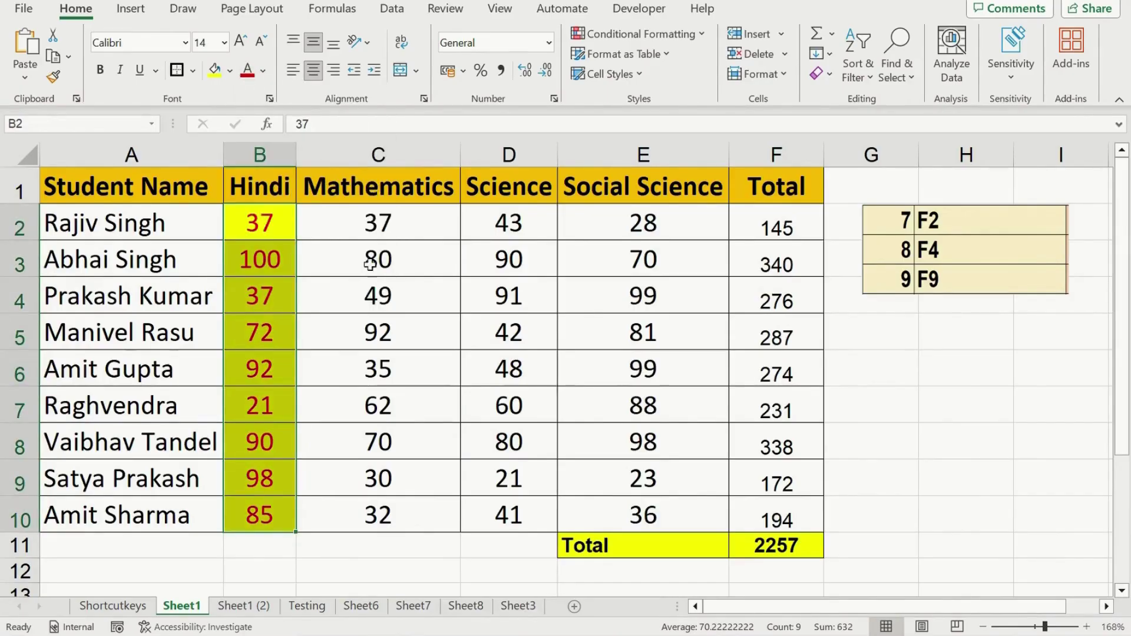
- Repeat the last formatting action, the red font colour, on the Science marks in D2:D10
left_click(500, 223)
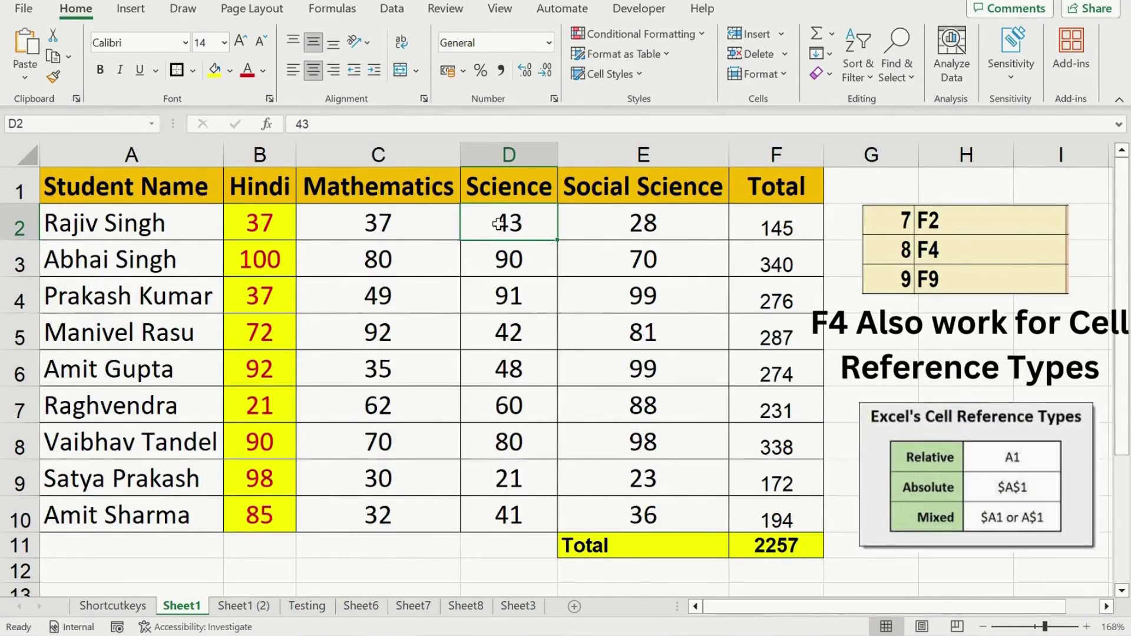
key("ctrl+shift+Down")
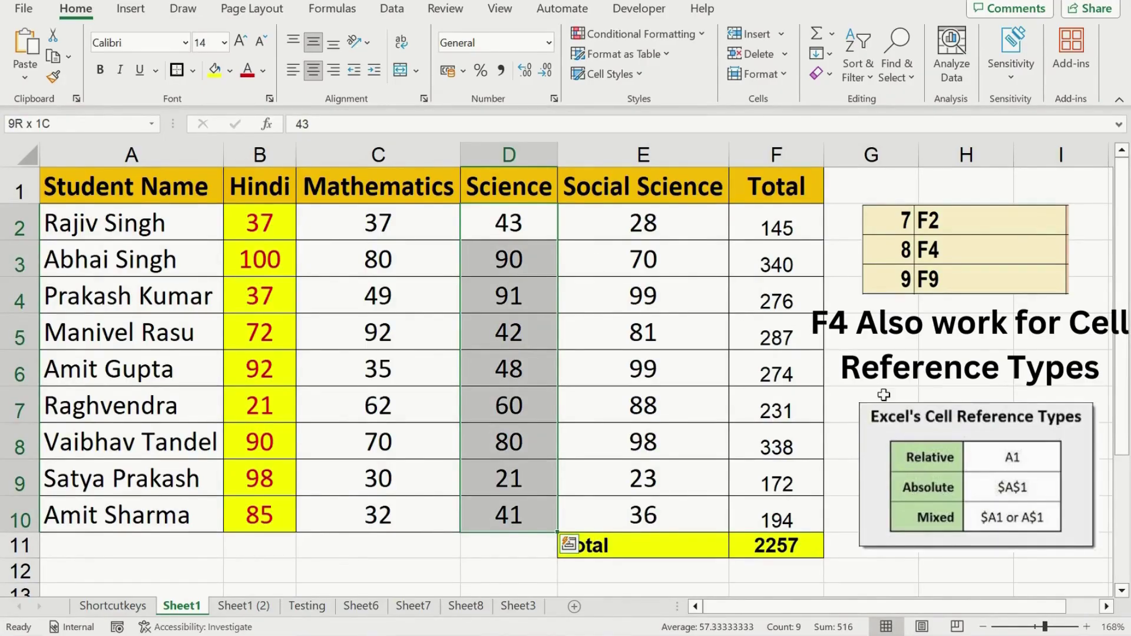
key("F4")
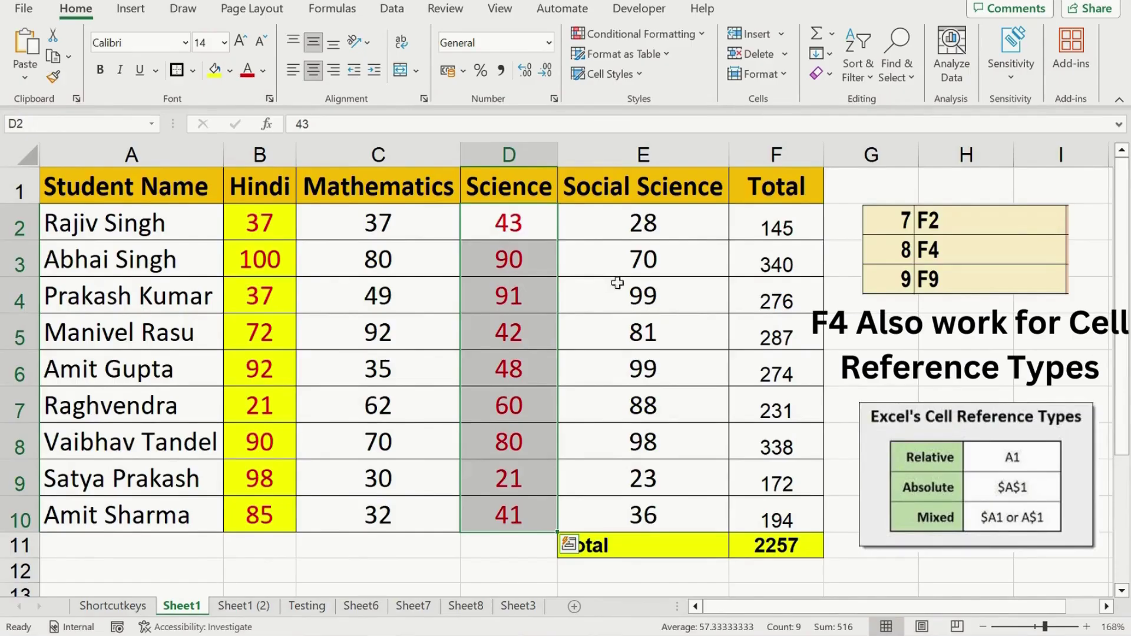
left_click(574, 255)
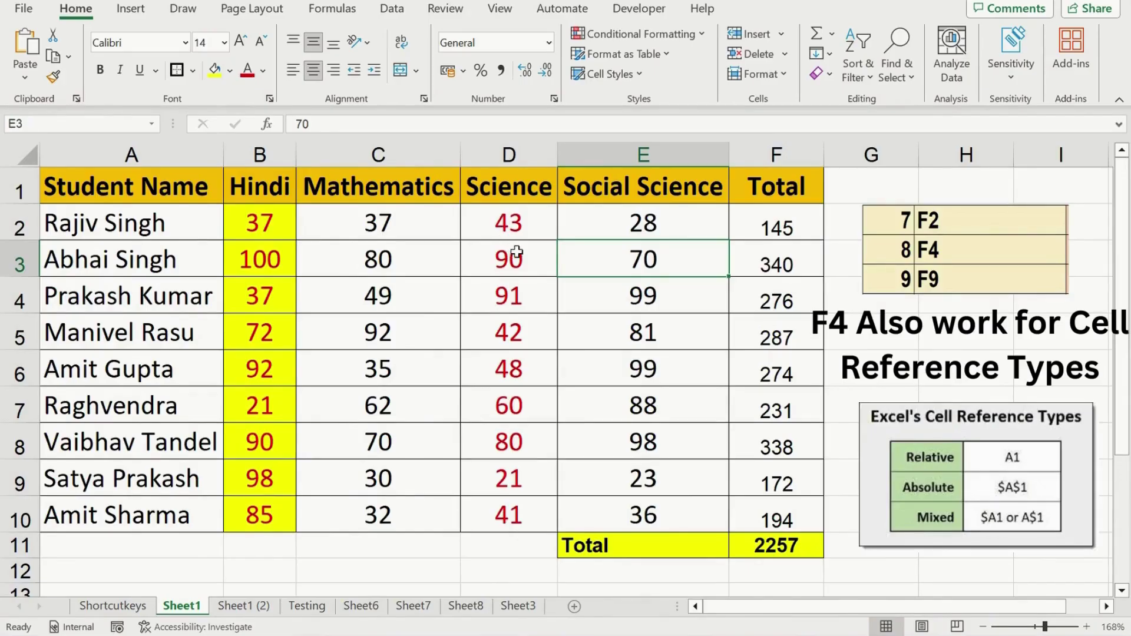
- Evaluate the B5:E5 reference inside the F5 total formula to inspect its underlying values, and cancel the edit
left_click(776, 336)
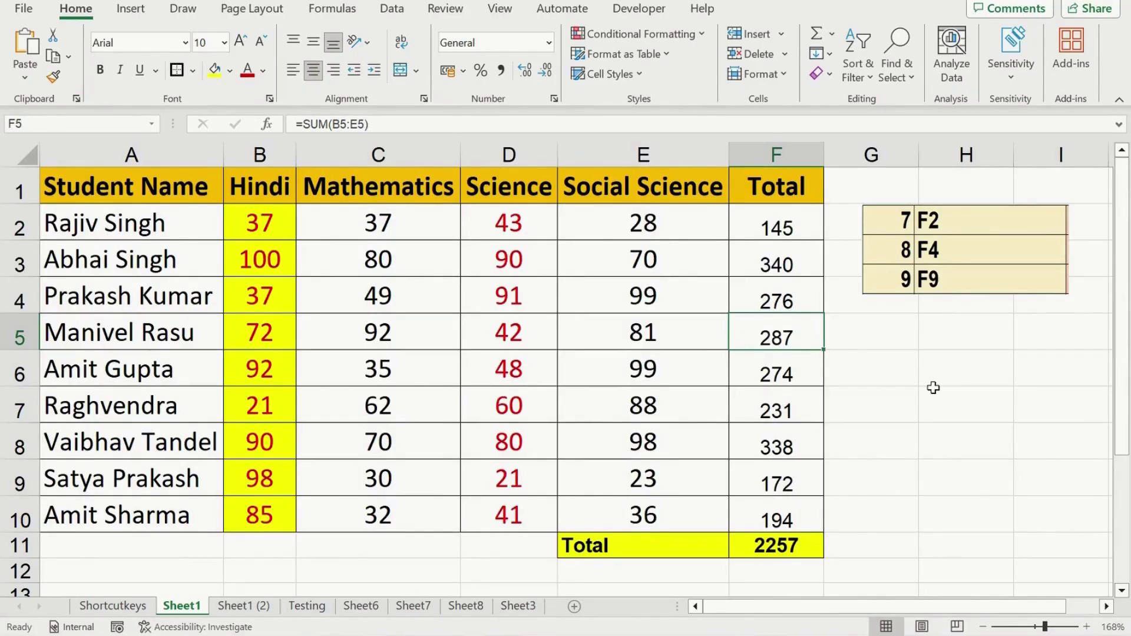
key("F2")
key("Left")
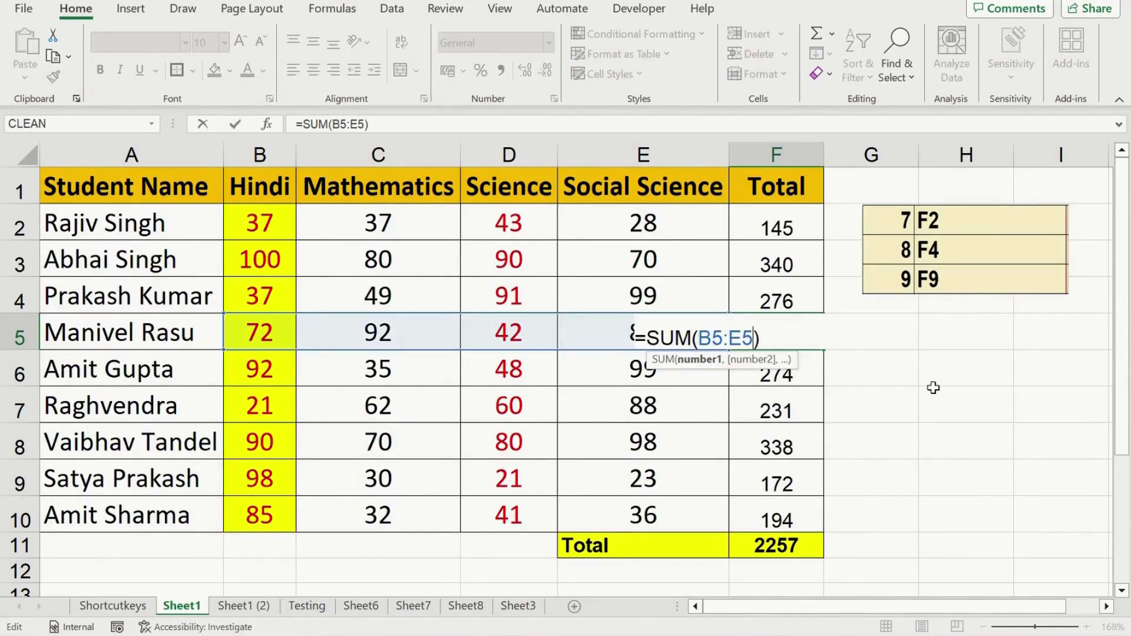
key("shift+Left")
key("shift+Left")
key("shift+Left")
key("shift+Left")
key("shift+Left")
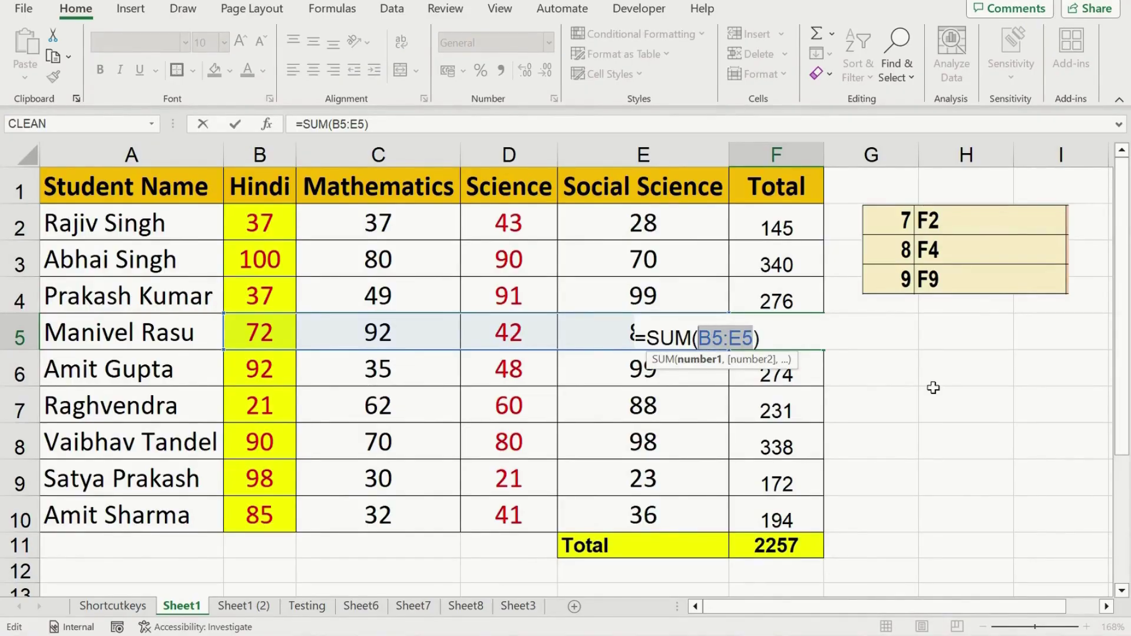
key("F9")
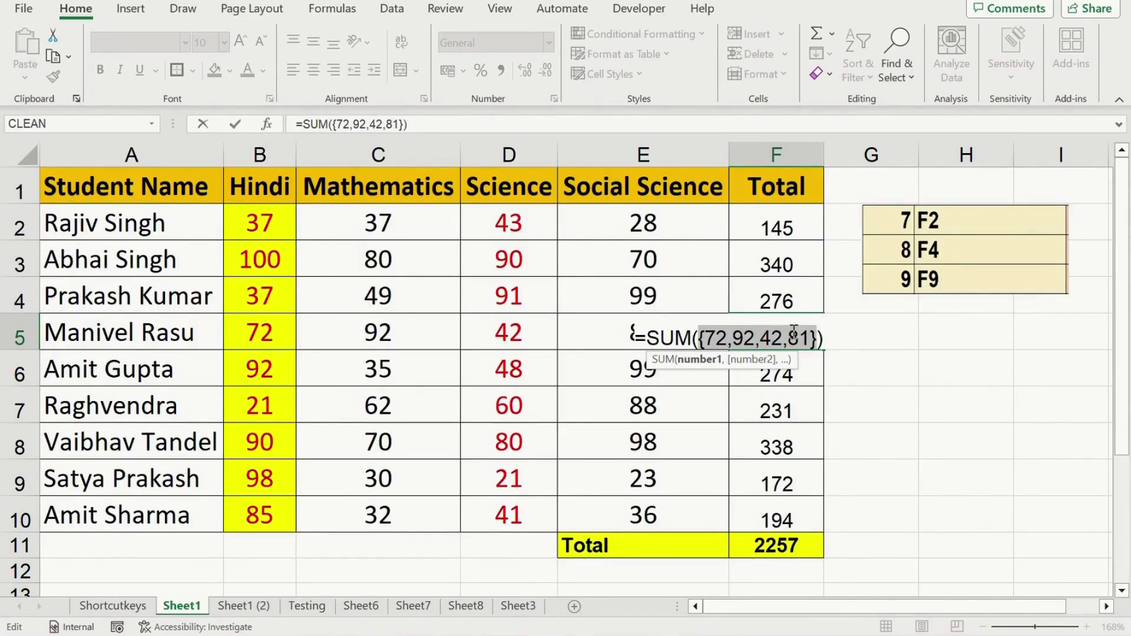
key("Escape")
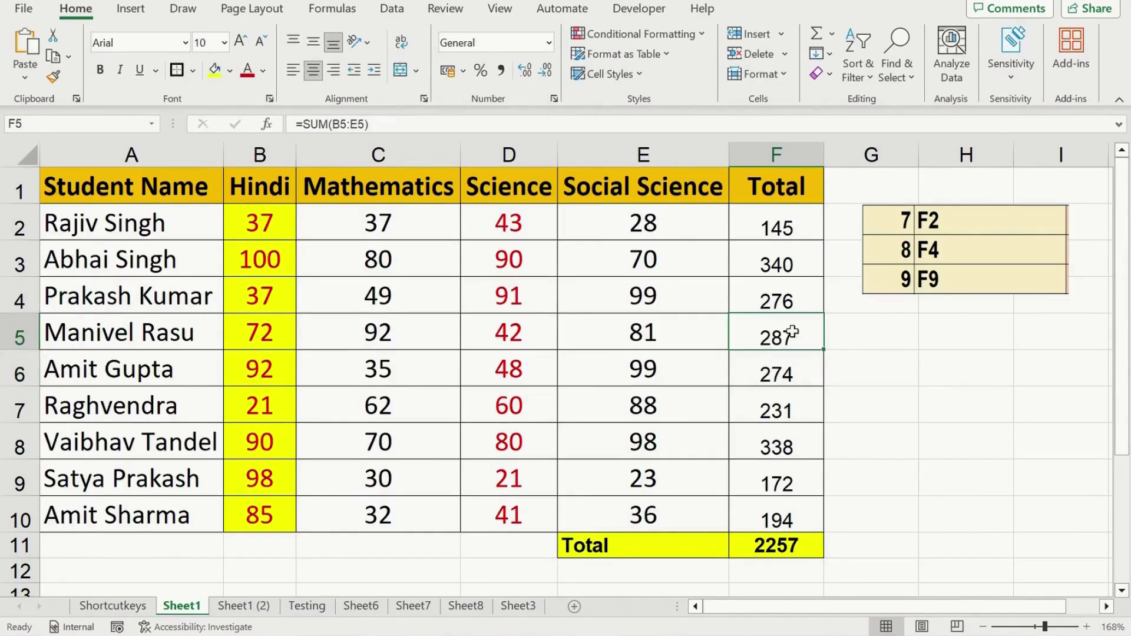
- Switch to the Sheet1 (2) worksheet and insert a new blank worksheet
key("ctrl+Page_Down")
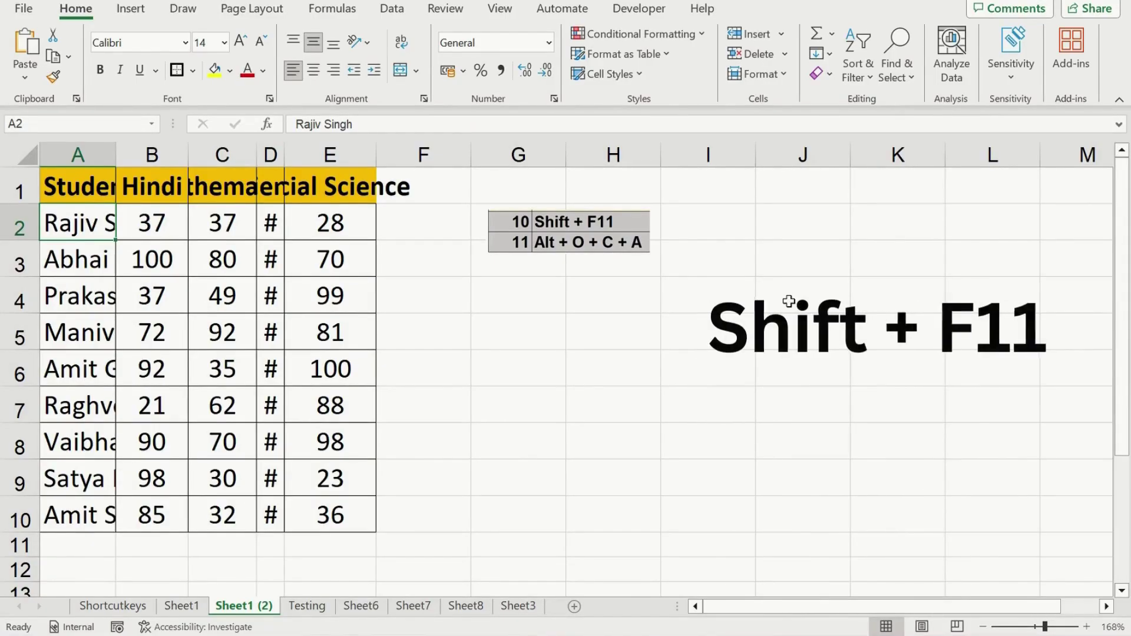
key("shift+F11")
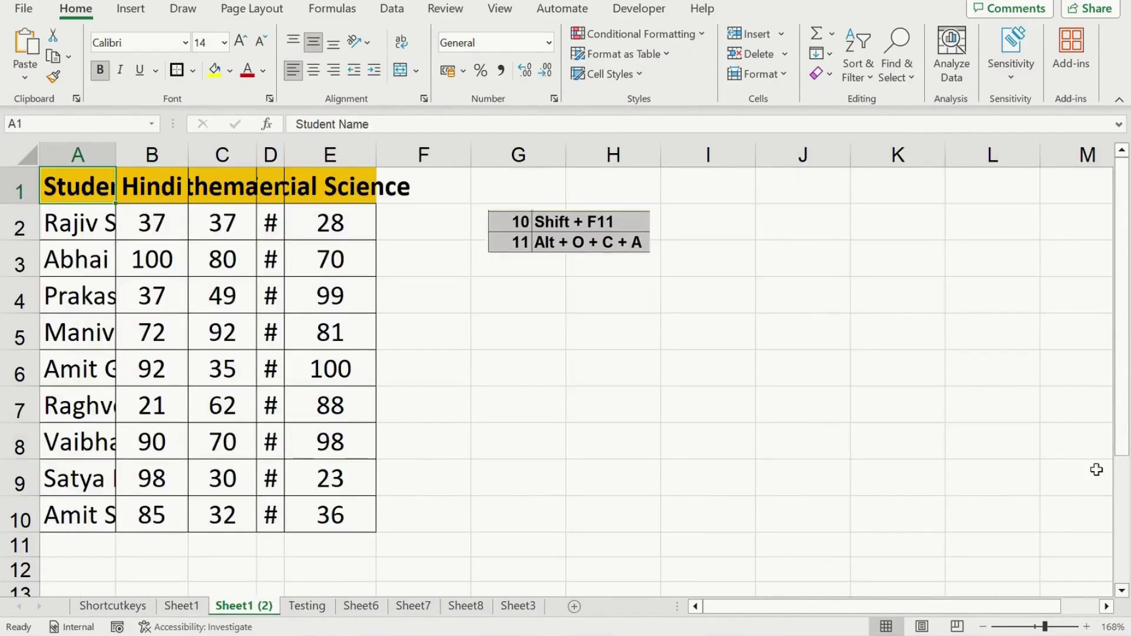
- AutoFit the column widths of the whole marks table, A1:E10, on Sheet1 (2)
key("ctrl+a")
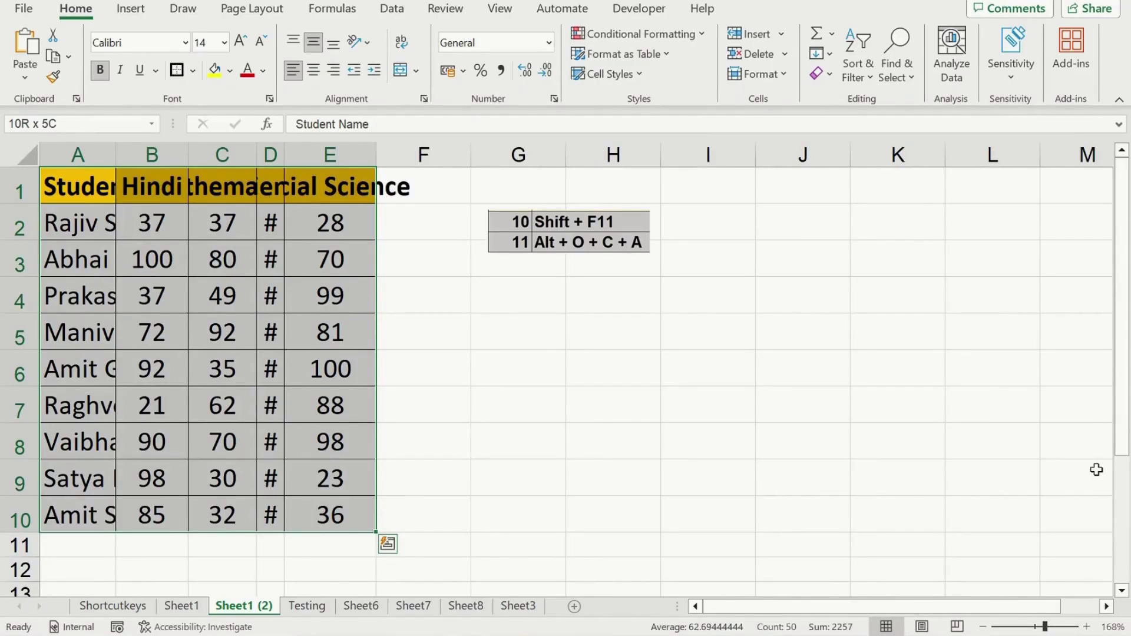
key("alt")
key("o")
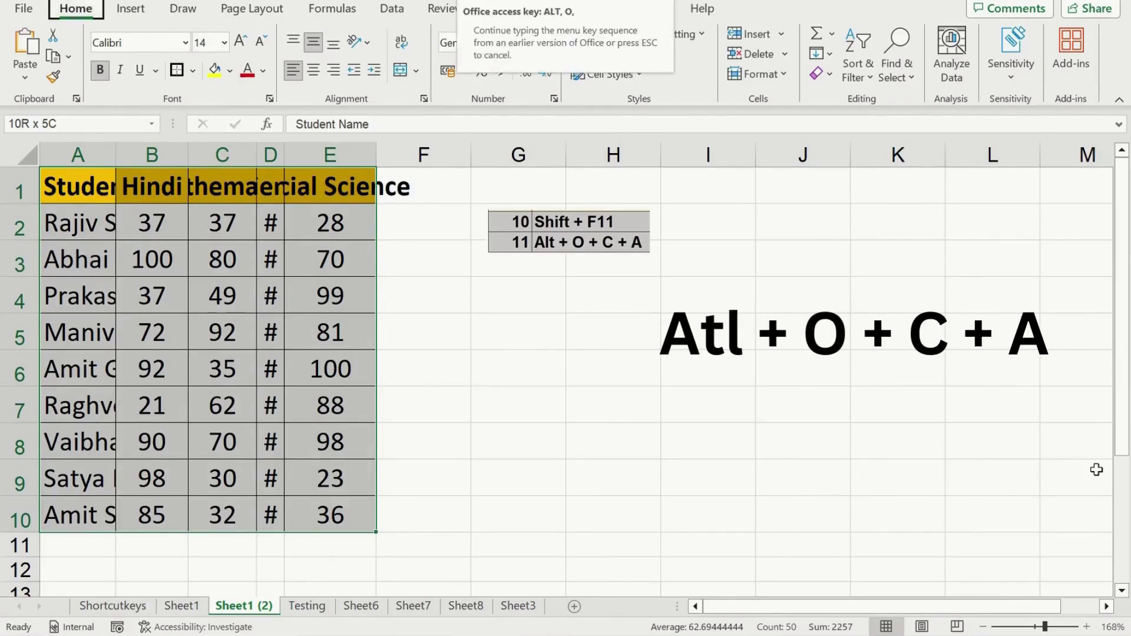
key("c")
key("a")
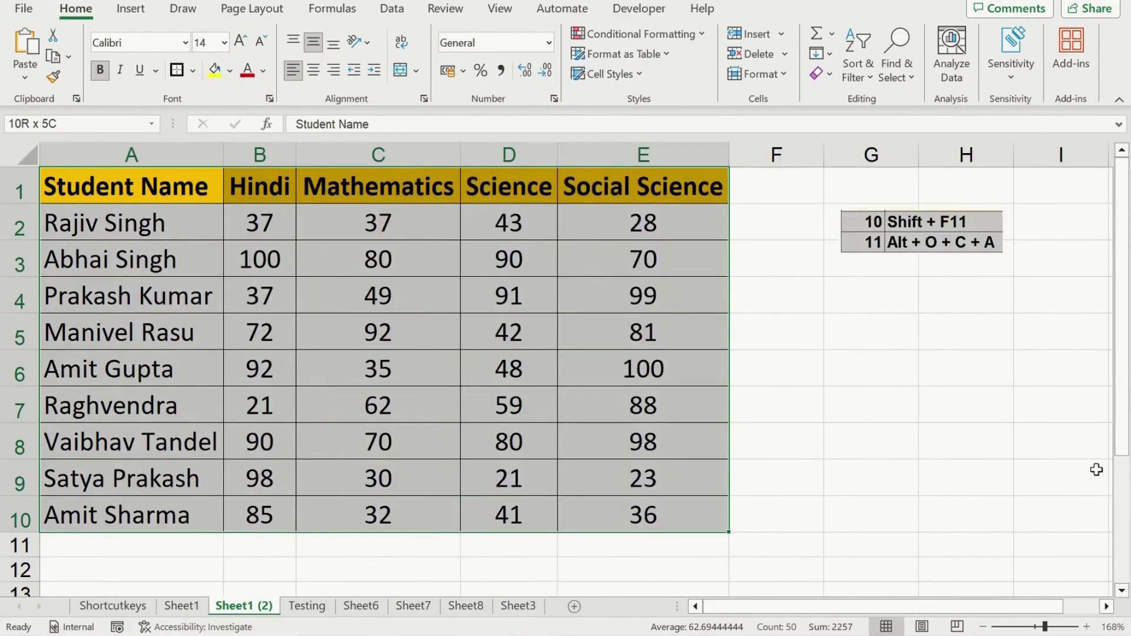
key("Down")
key("Up")
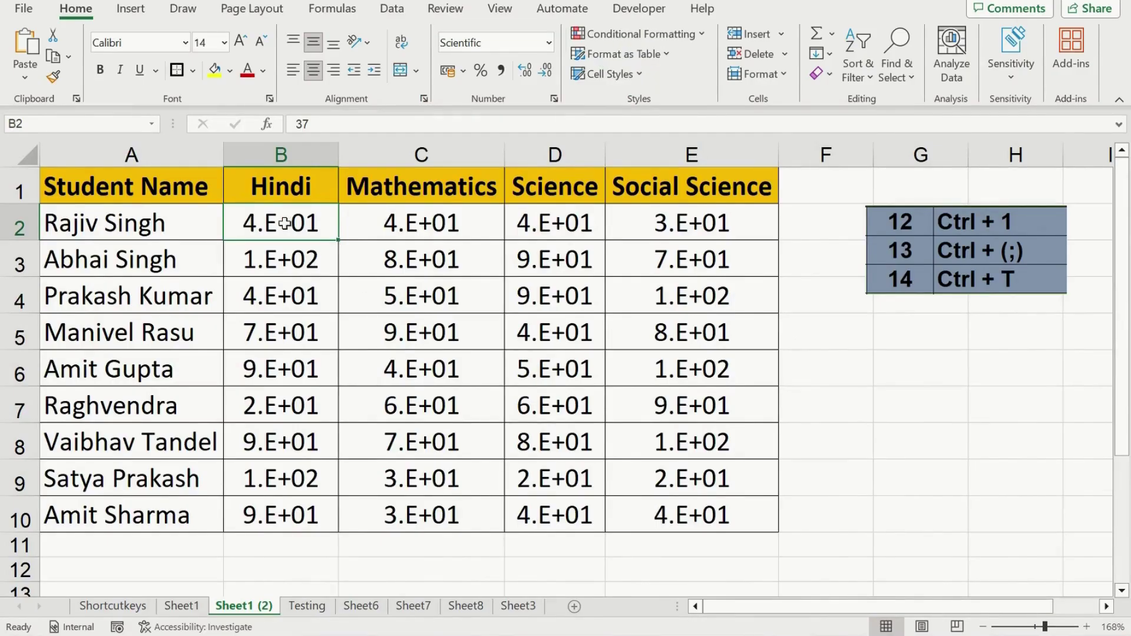
- Format the marks in B2:E10 with the Number category and 0 decimal places
key("ctrl+shift+Right")
key("ctrl+shift+Down")
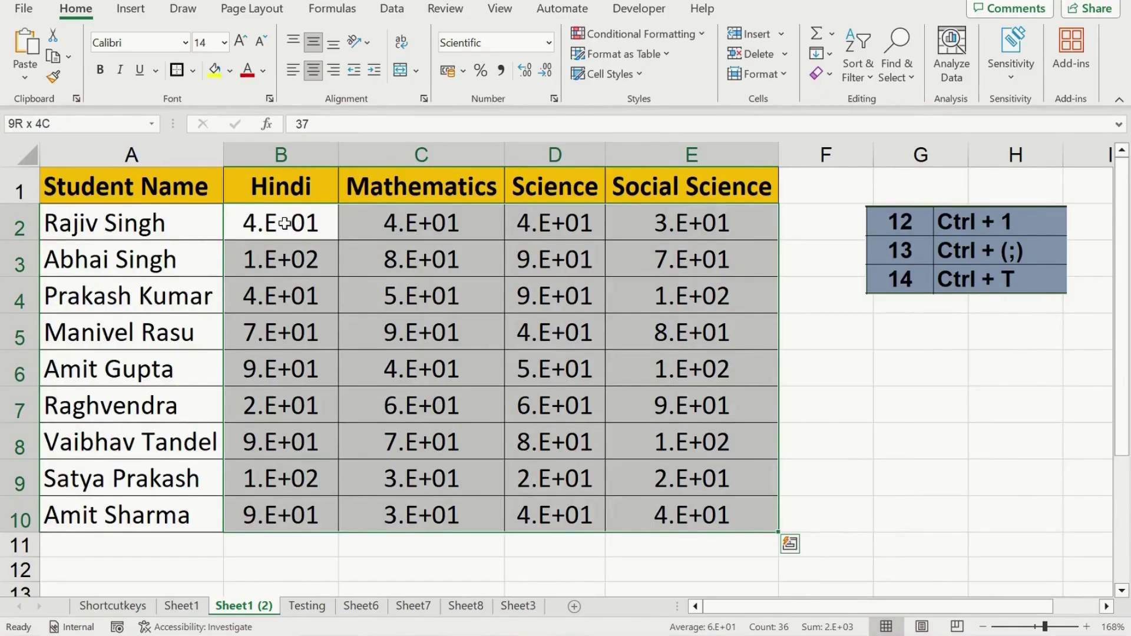
key("ctrl+1")
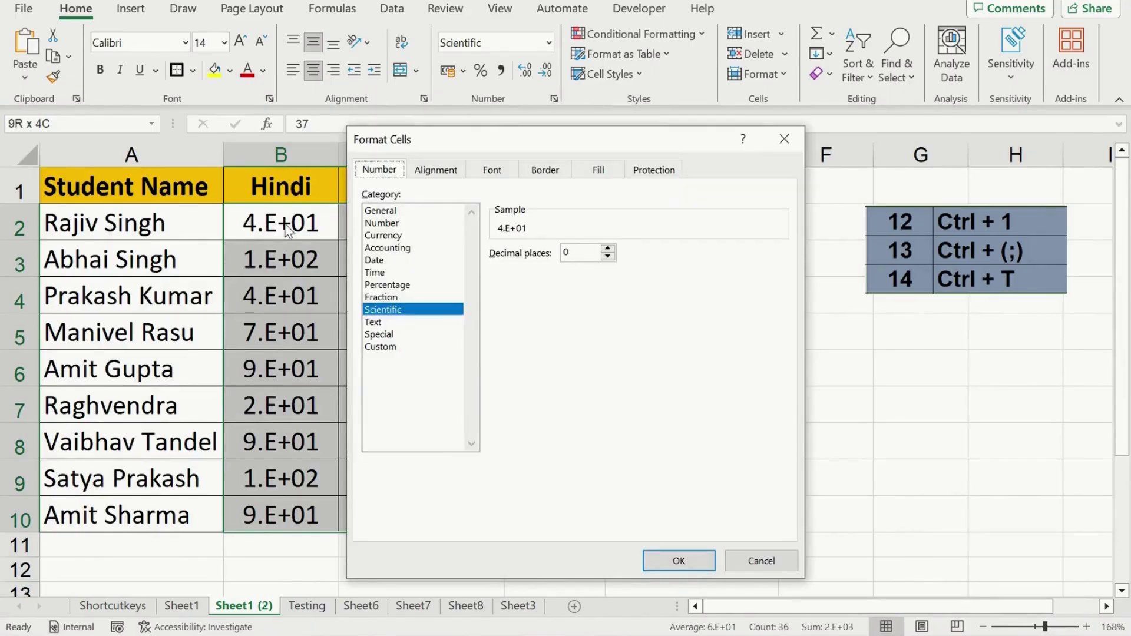
left_click_drag(454, 145, 598, 92)
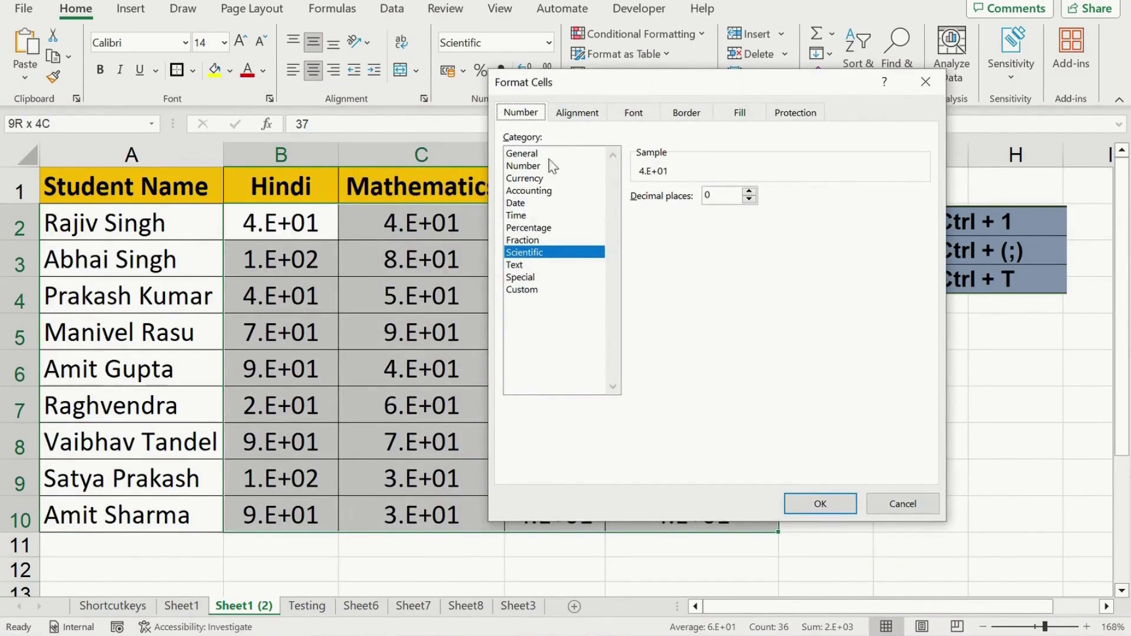
left_click(526, 166)
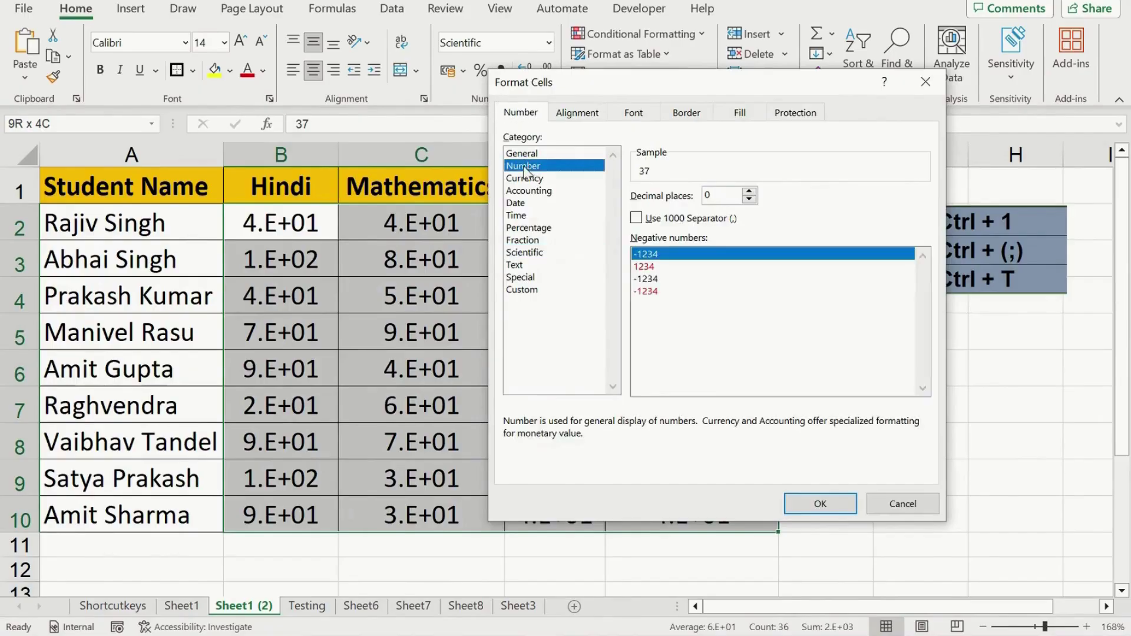
left_click(820, 504)
- Insert the current date in the empty cell F6 beside the marks table
left_click(825, 368)
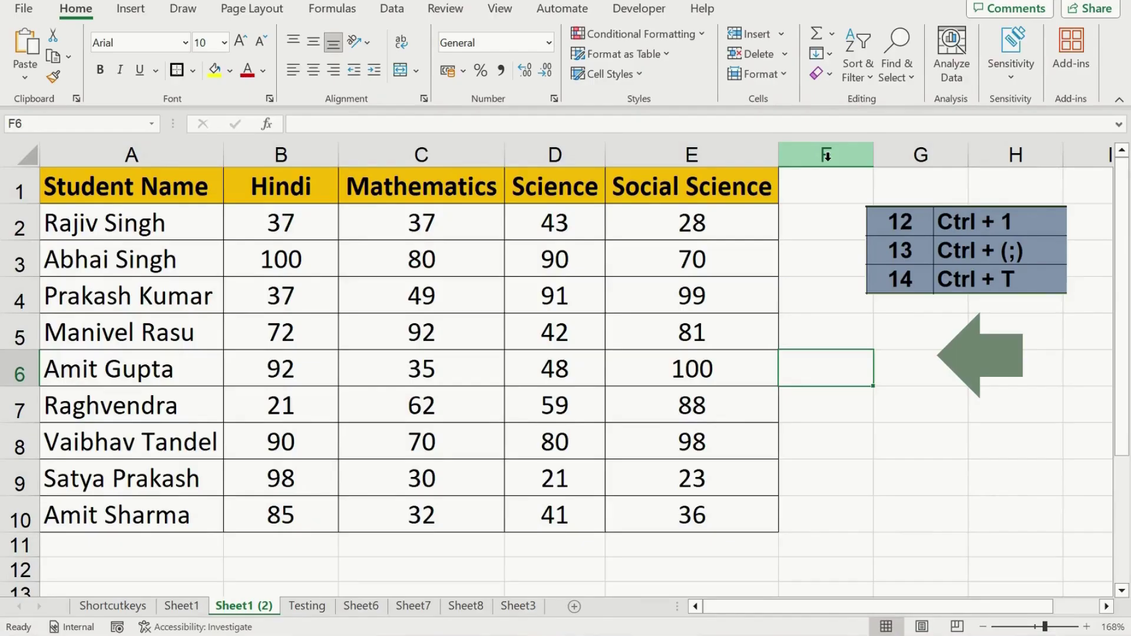
key("ctrl+semicolon")
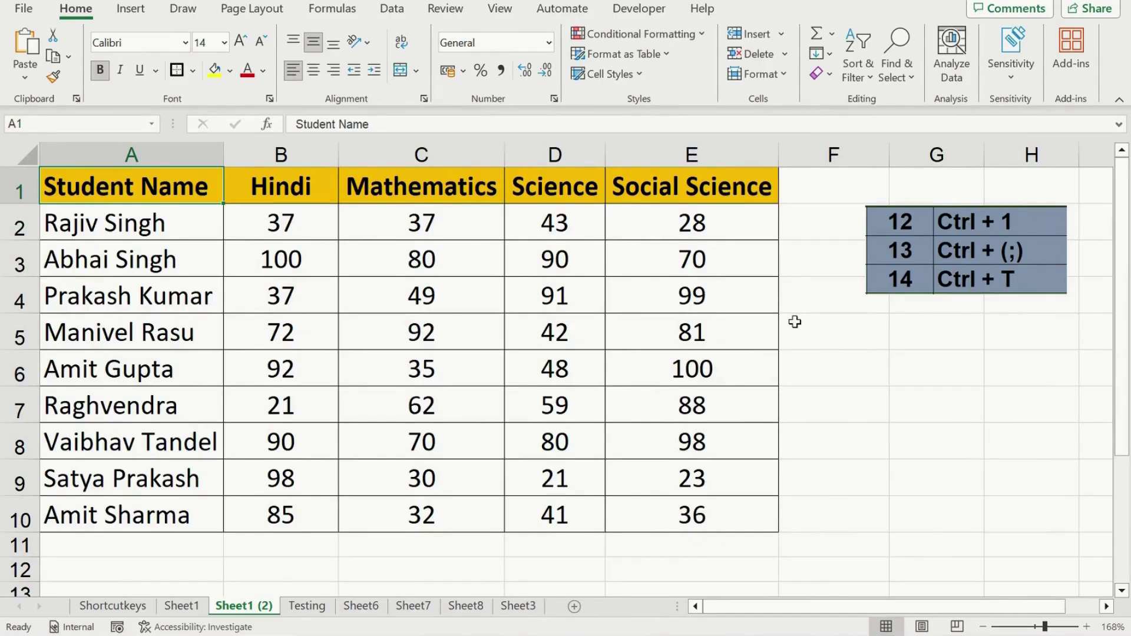
- Convert the marks range A1:E10 into an Excel table with headers
key("ctrl+shift+Right")
key("ctrl+shift+Down")
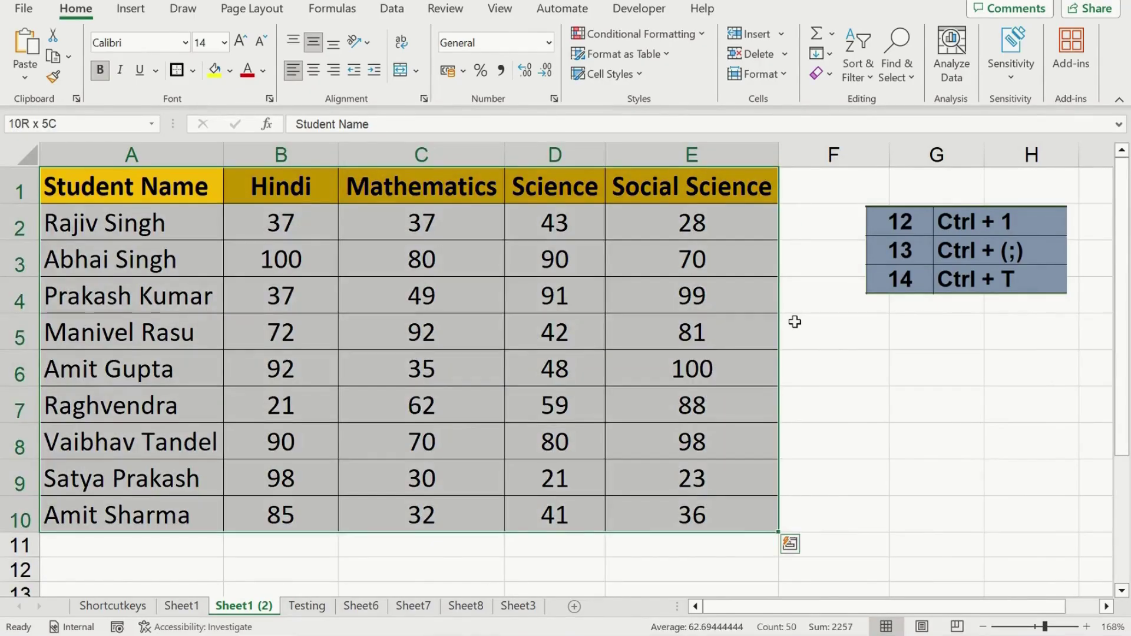
key("ctrl+t")
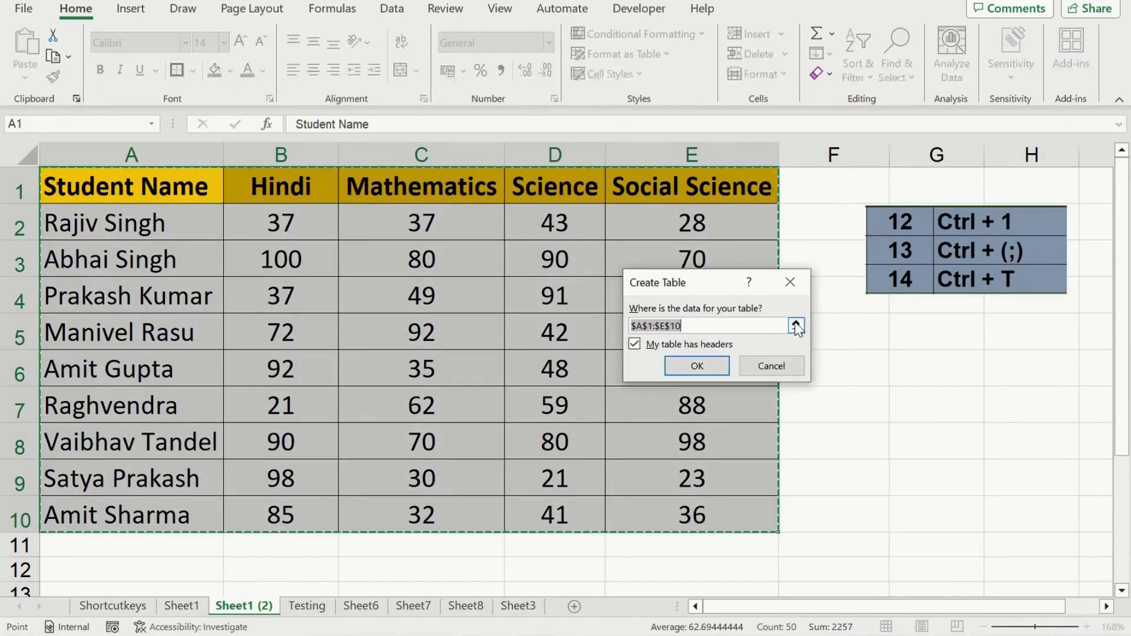
left_click_drag(693, 286, 517, 202)
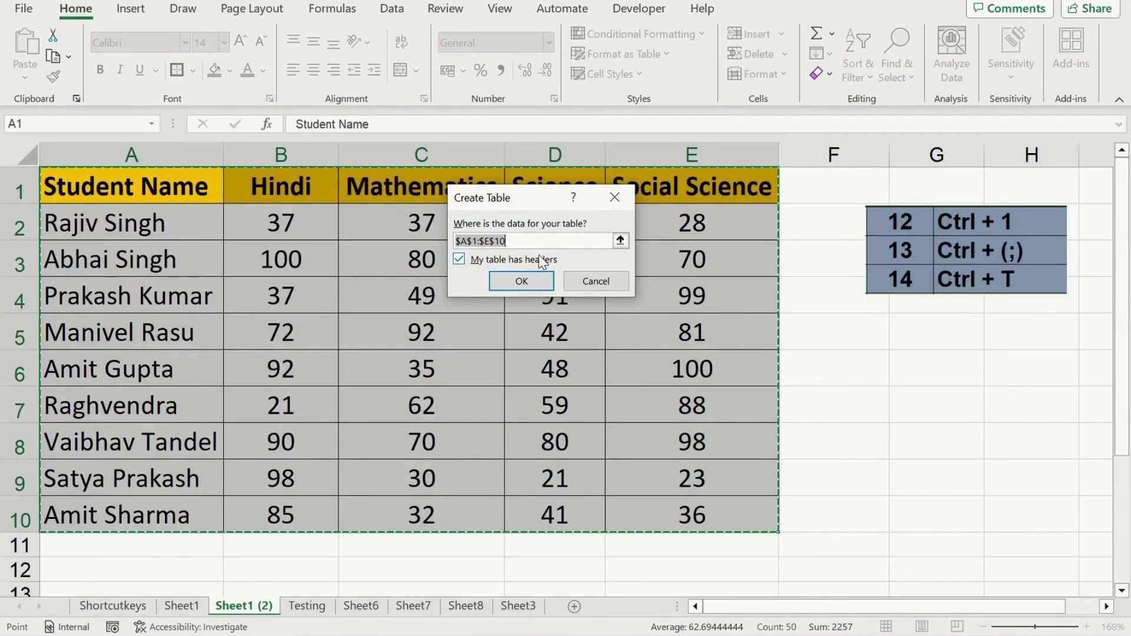
left_click(530, 281)
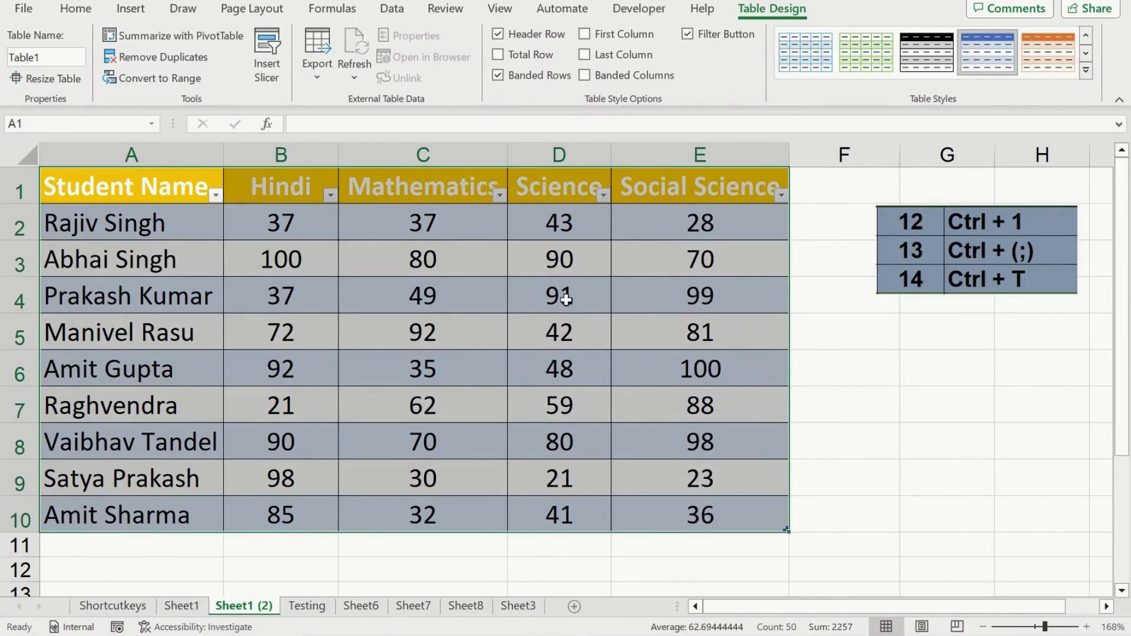
- Go back to Sheet1, move forward through the worksheets to Sheet6, and return to Sheet1
key("ctrl+Page_Up")
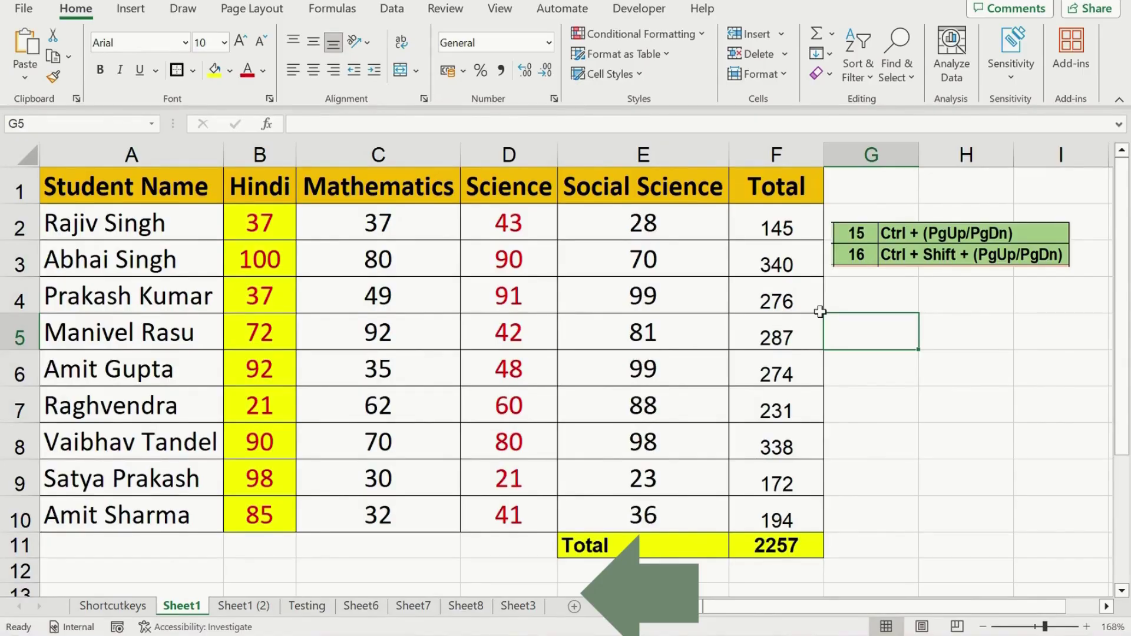
key("ctrl+Page_Down")
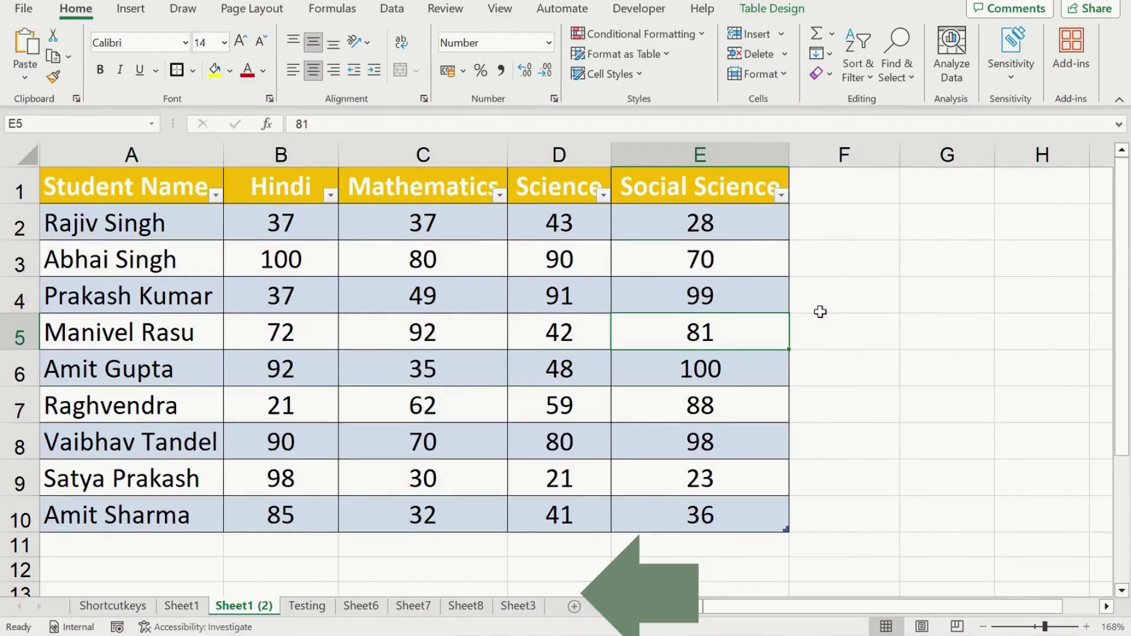
key("ctrl+Page_Down")
key("ctrl+Page_Down")
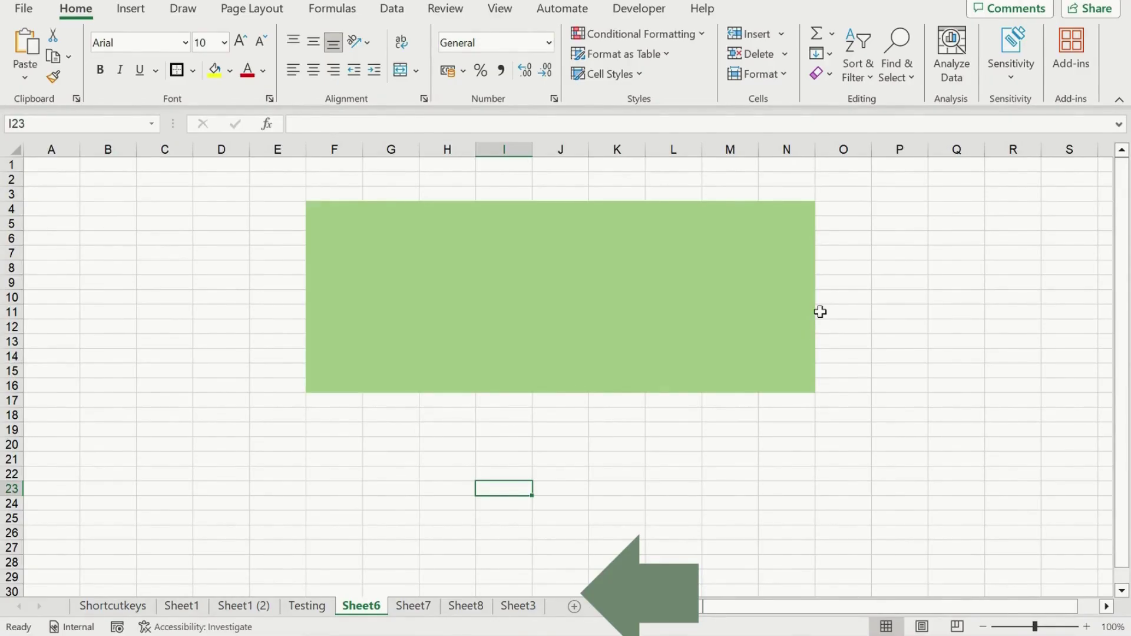
key("ctrl+Page_Up")
key("ctrl+Page_Up")
key("ctrl+Page_Up")
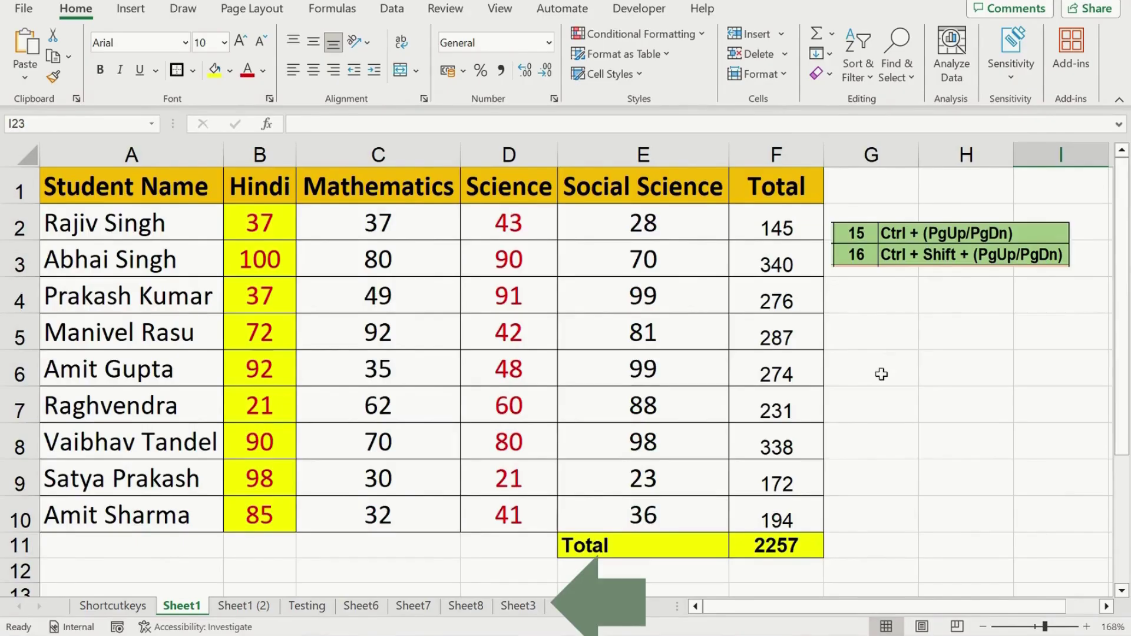
- Select Sheet1, Sheet1 (2) and Testing together as a group, and go to the Shortcutkeys sheet
key("ctrl+shift+Page_Down")
key("ctrl+shift+Page_Down")
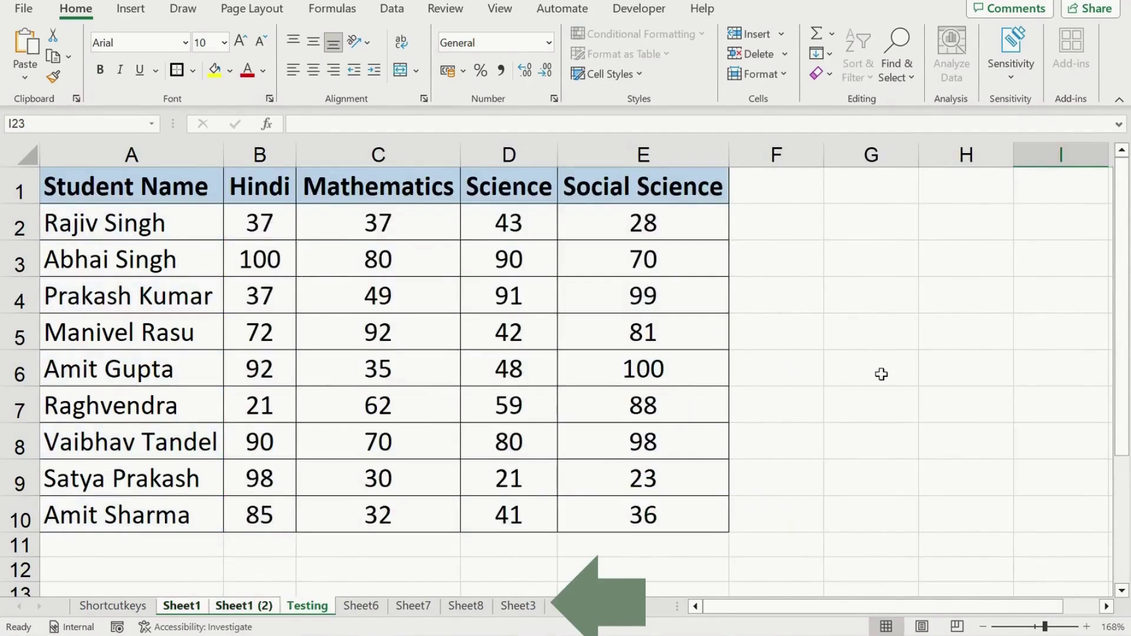
key("ctrl+Page_Up")
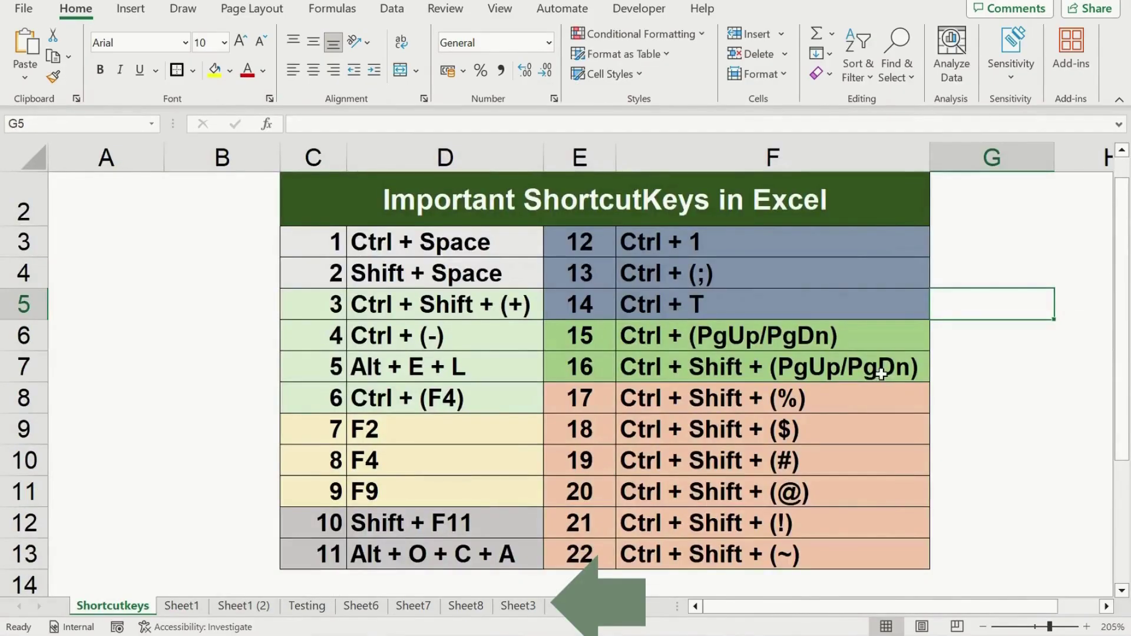
- Go forward from Shortcutkeys to Sheet6 and group it with the preceding worksheets Testing, Sheet1 (2) and Sheet1
key("ctrl+Page_Down")
key("ctrl+Page_Down")
key("ctrl+Page_Down")
key("ctrl+Page_Down")
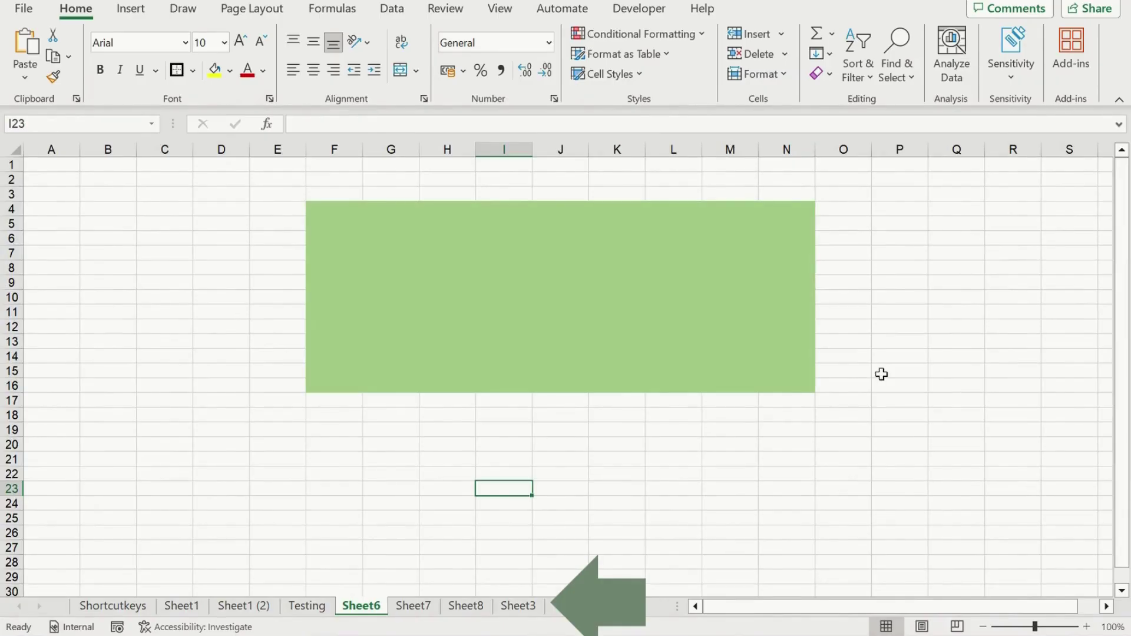
key("ctrl+shift+Page_Up")
key("ctrl+shift+Page_Up")
key("ctrl+shift+Page_Up")
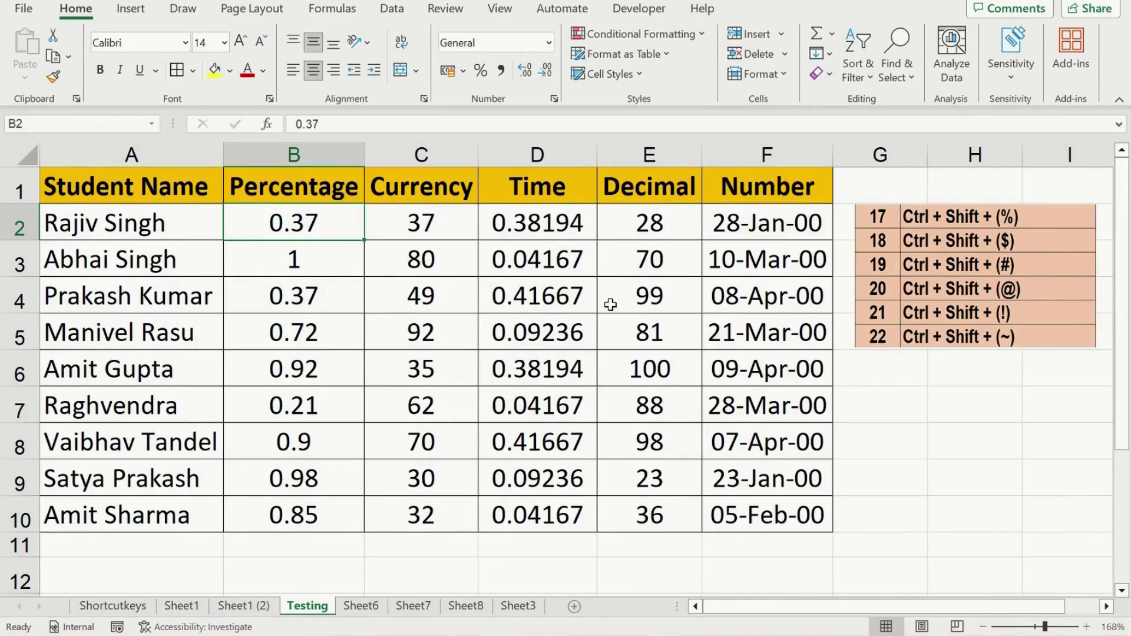
- On the Testing sheet, format the Percentage values B2:B10 as percentages and the Currency values C2:C10 as rupee currency with two decimals
key("ctrl+shift+Down")
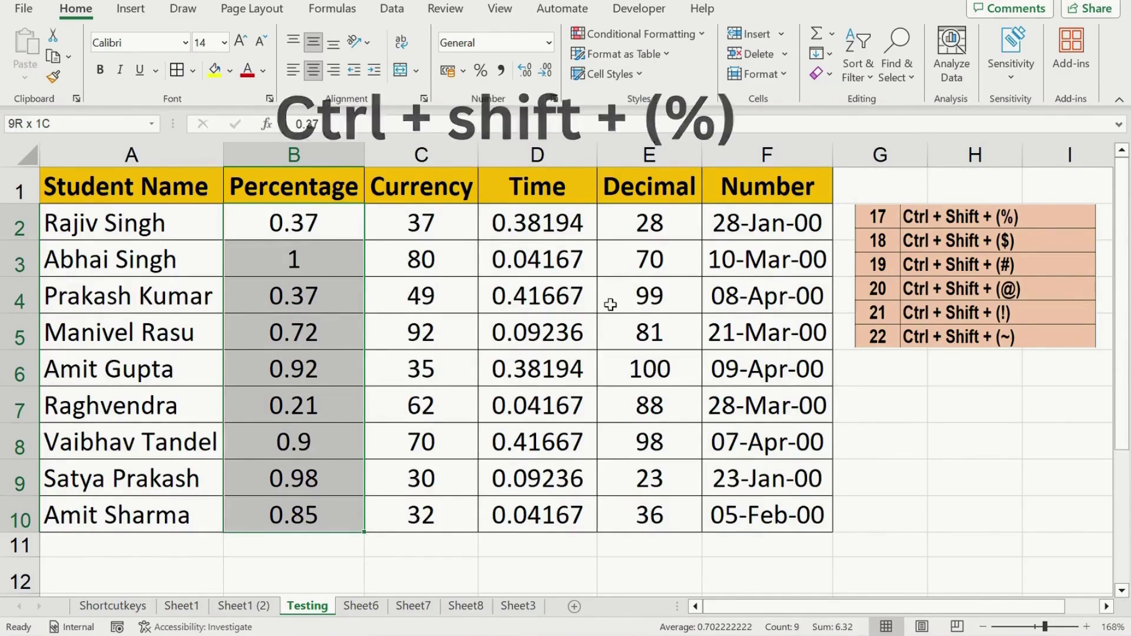
key("ctrl+shift+5")
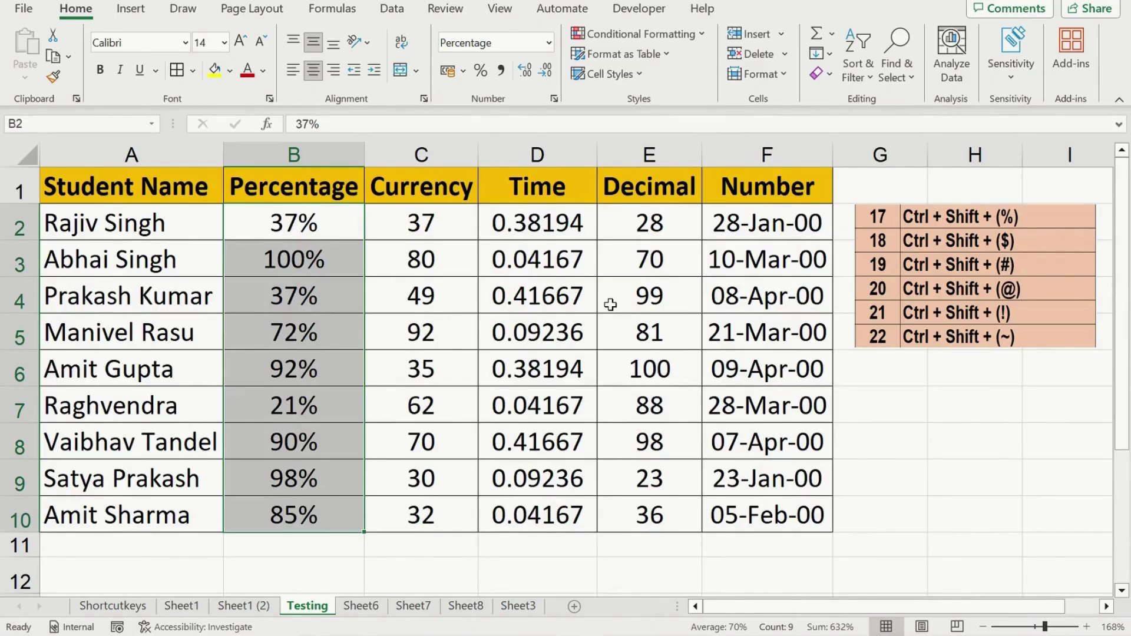
key("Right")
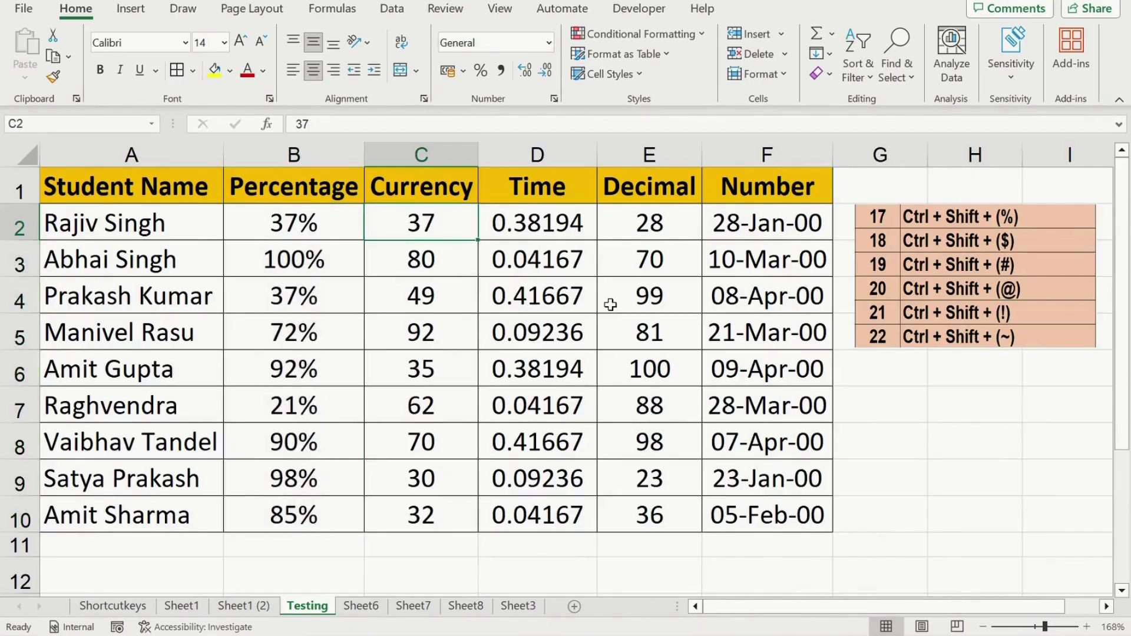
key("ctrl+shift+Down")
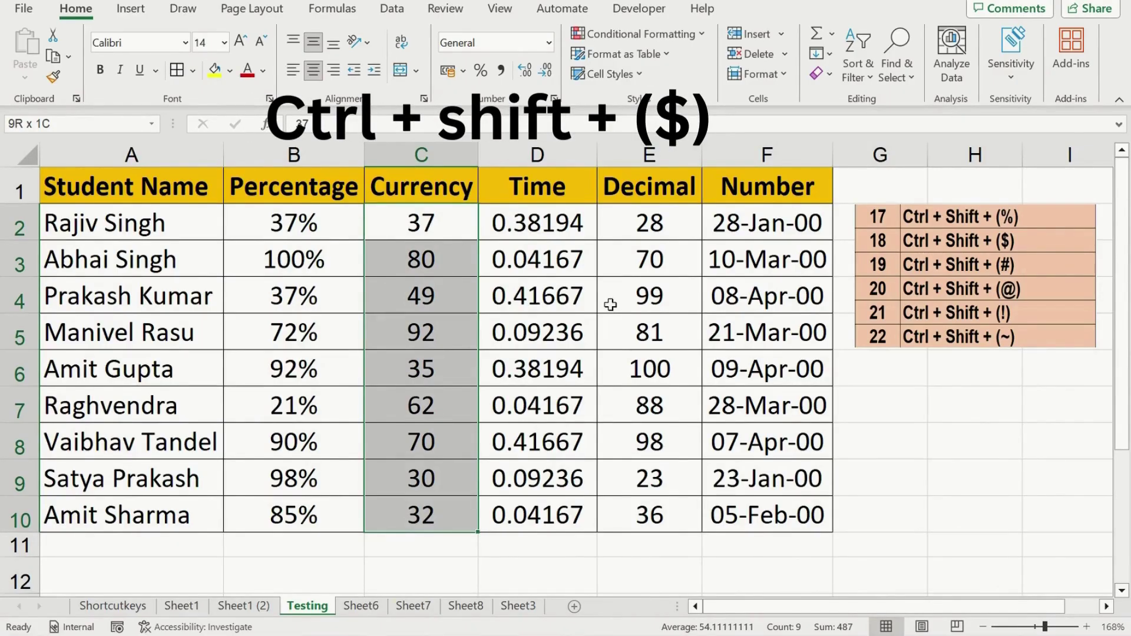
key("ctrl+shift+4")
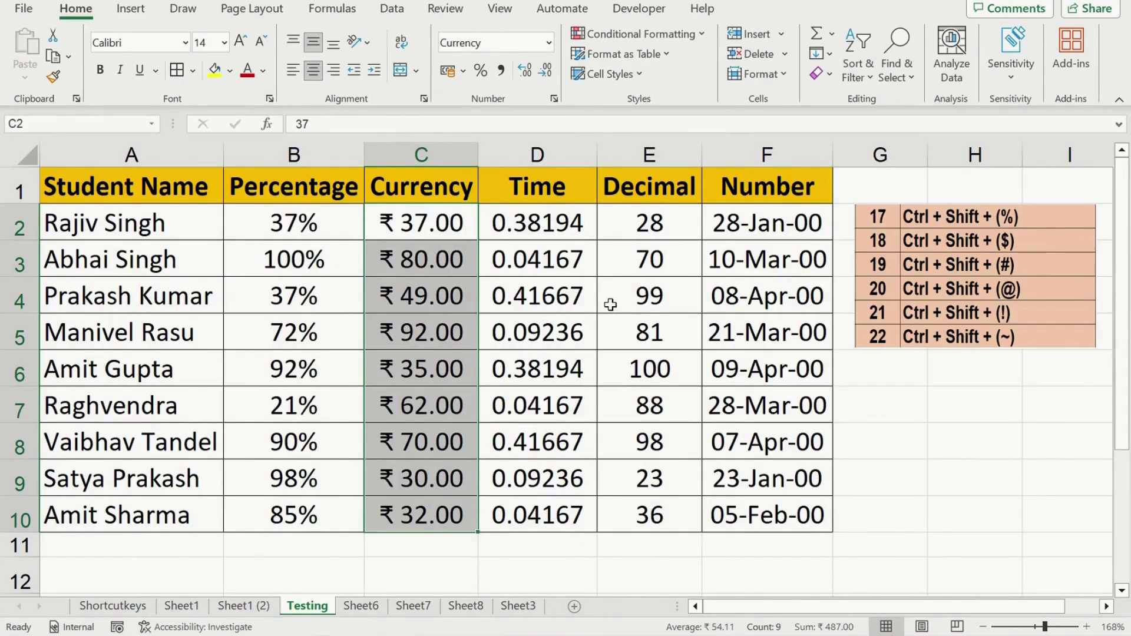
- Apply the hours-and-minutes time format to the Time column values D2:D10
key("Right")
key("ctrl+shift+Down")
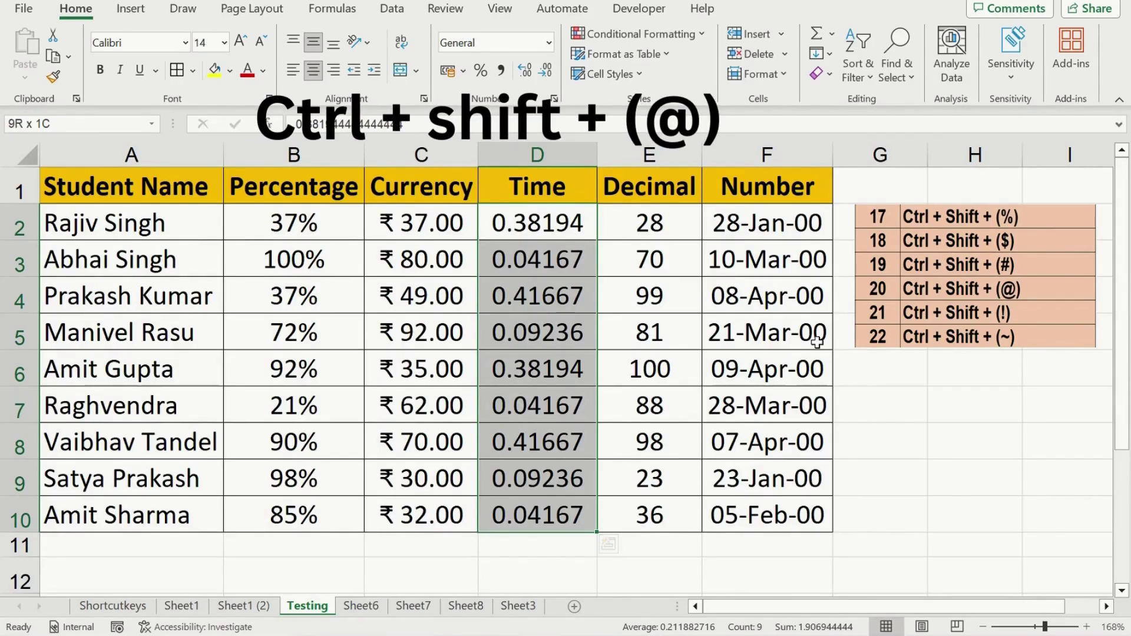
key("ctrl+shift+2")
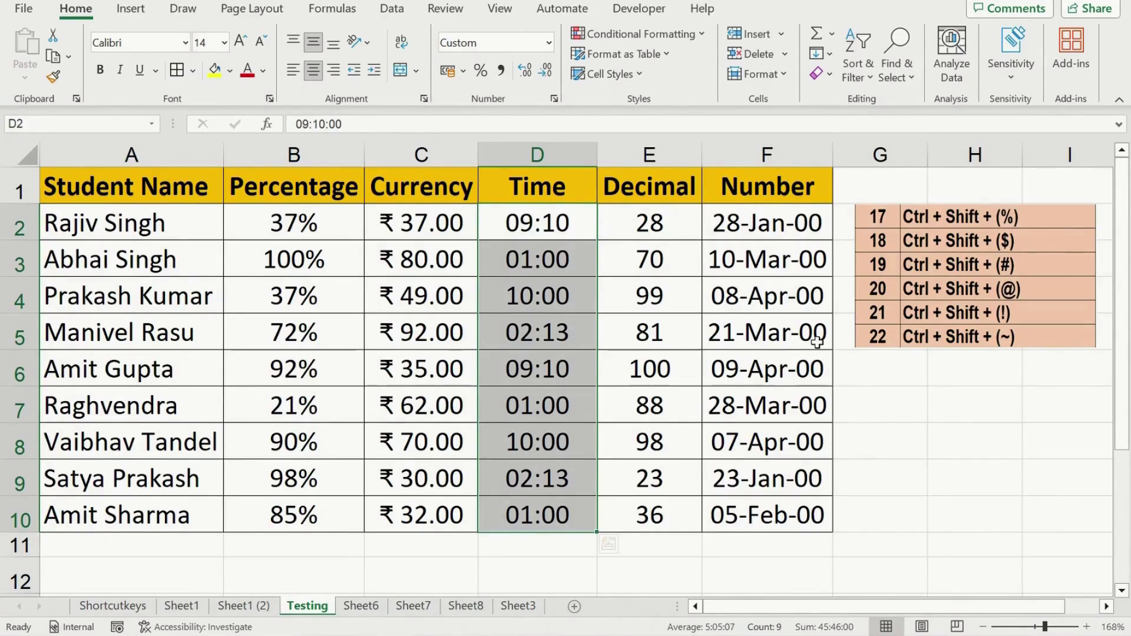
- Apply the Number format with two decimals to the Decimal column values E2:E10
key("Right")
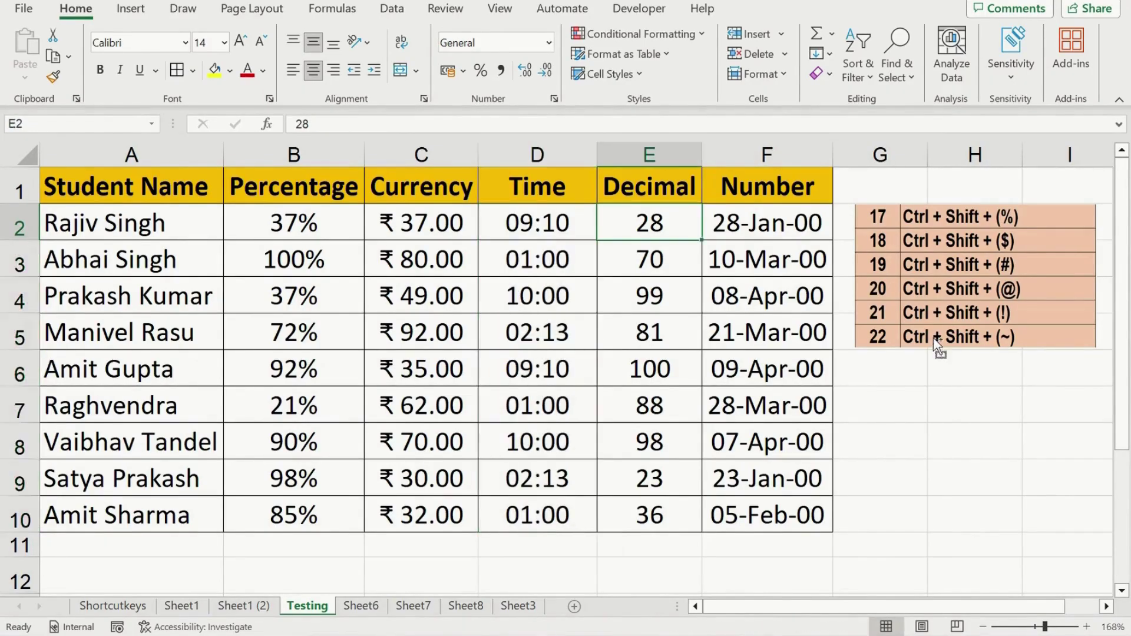
key("ctrl+shift+Down")
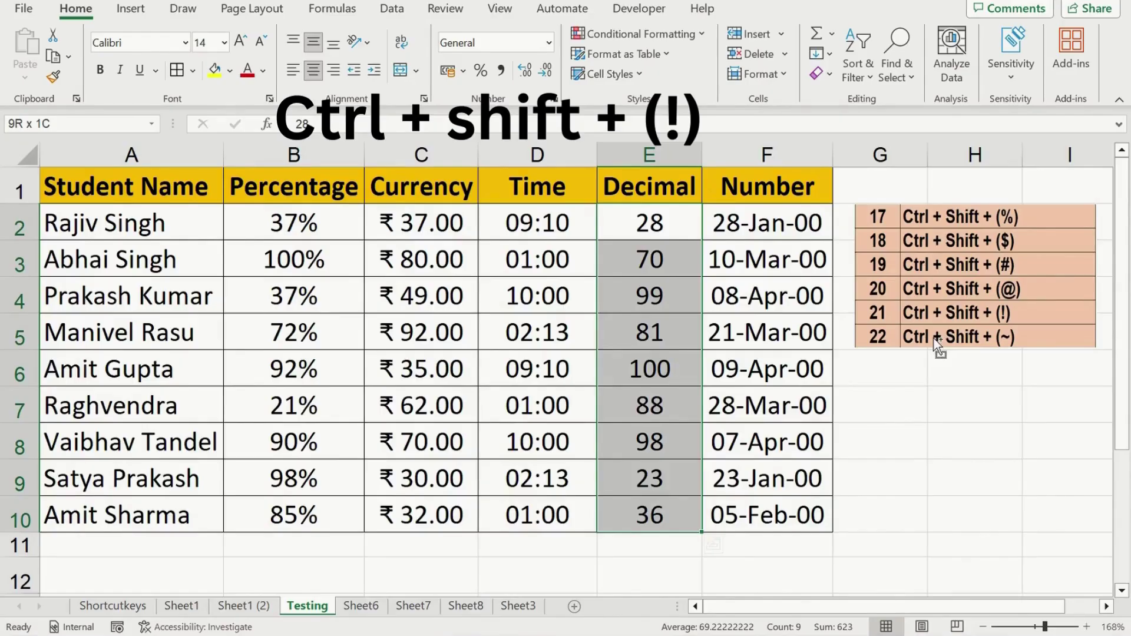
key("ctrl+shift+1")
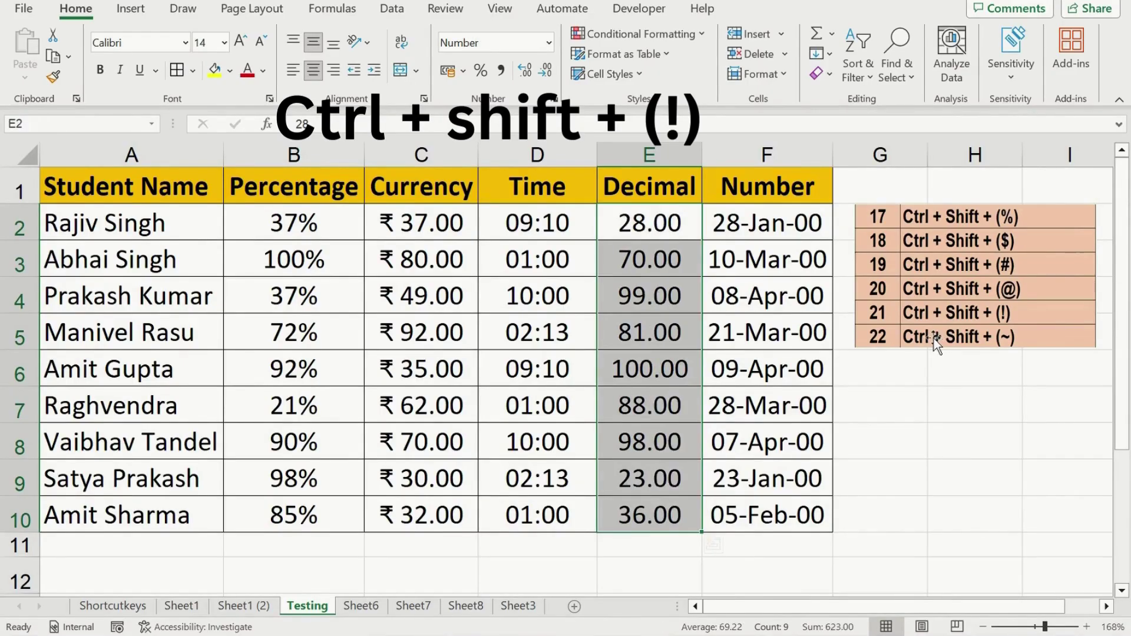
key("Up")
key("Down")
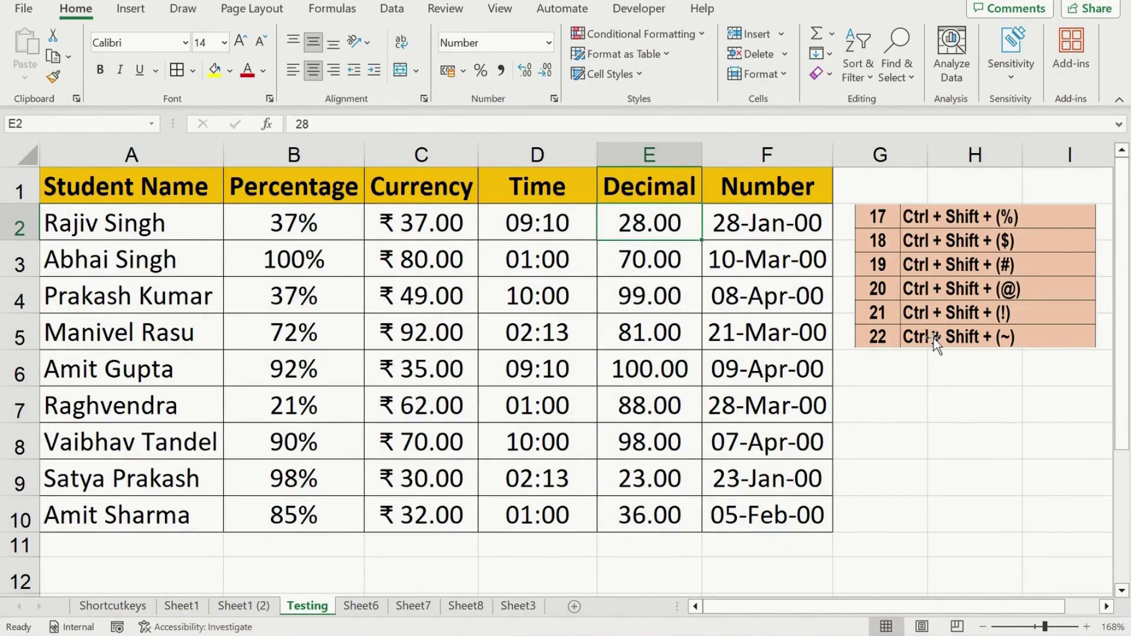
- Apply the General format to the date-formatted values F2:F10 in the Number column
key("Right")
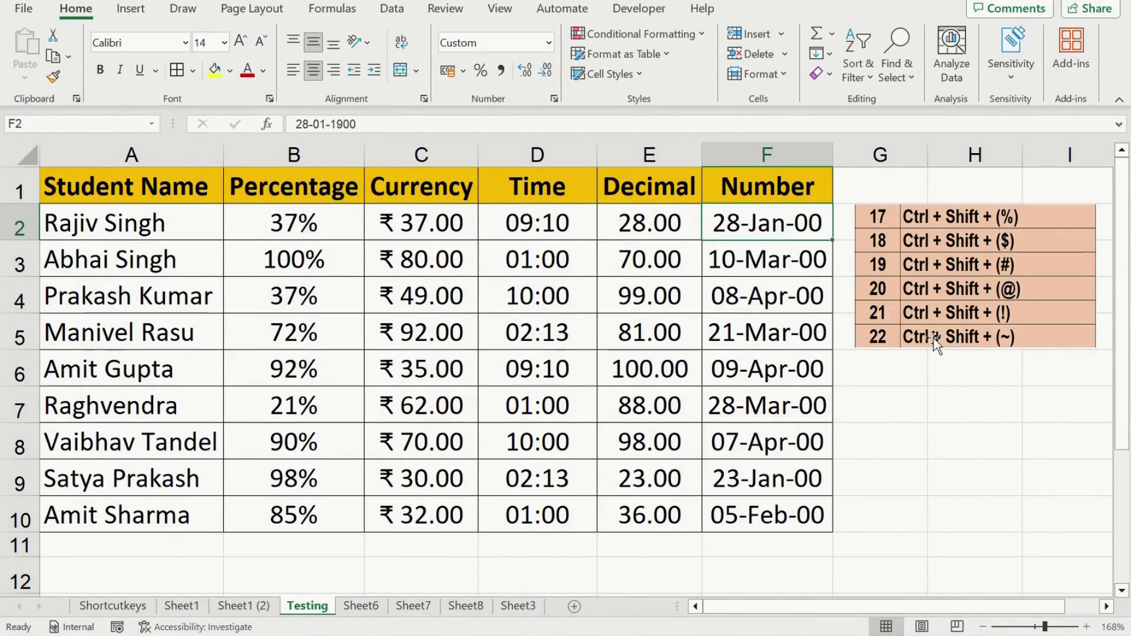
key("ctrl+shift+Down")
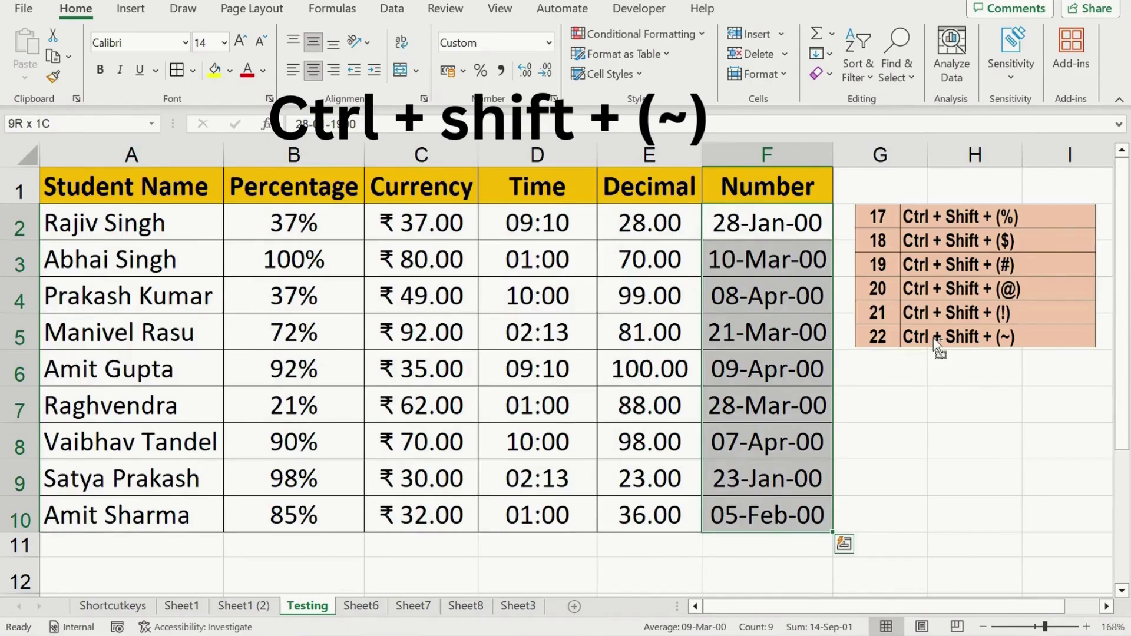
key("ctrl+shift+grave")
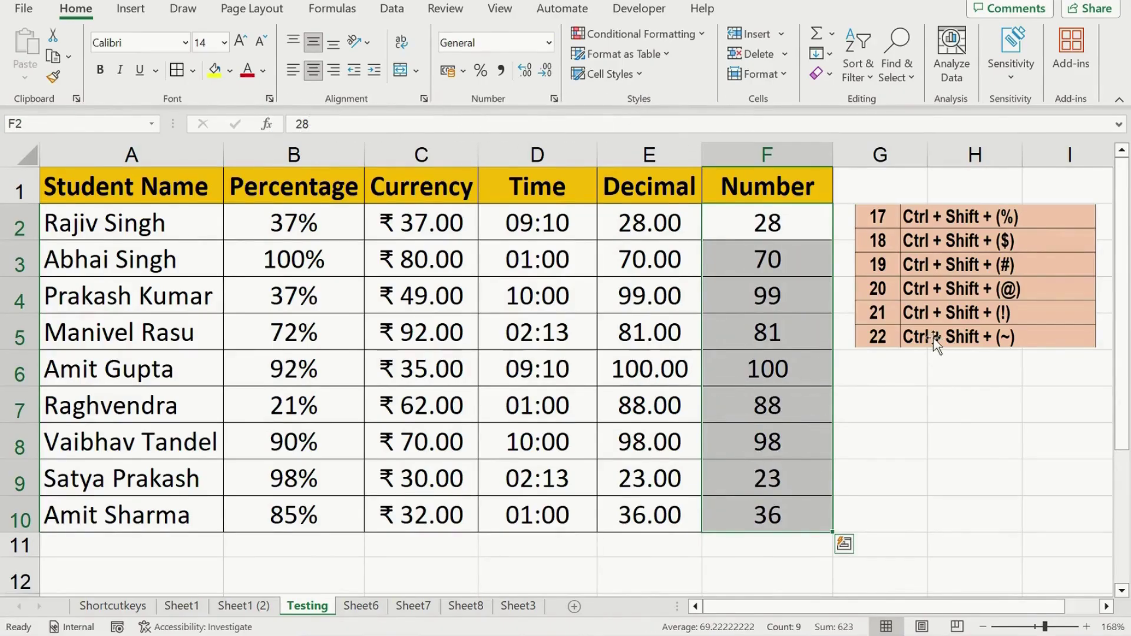
key("Up")
key("Down")
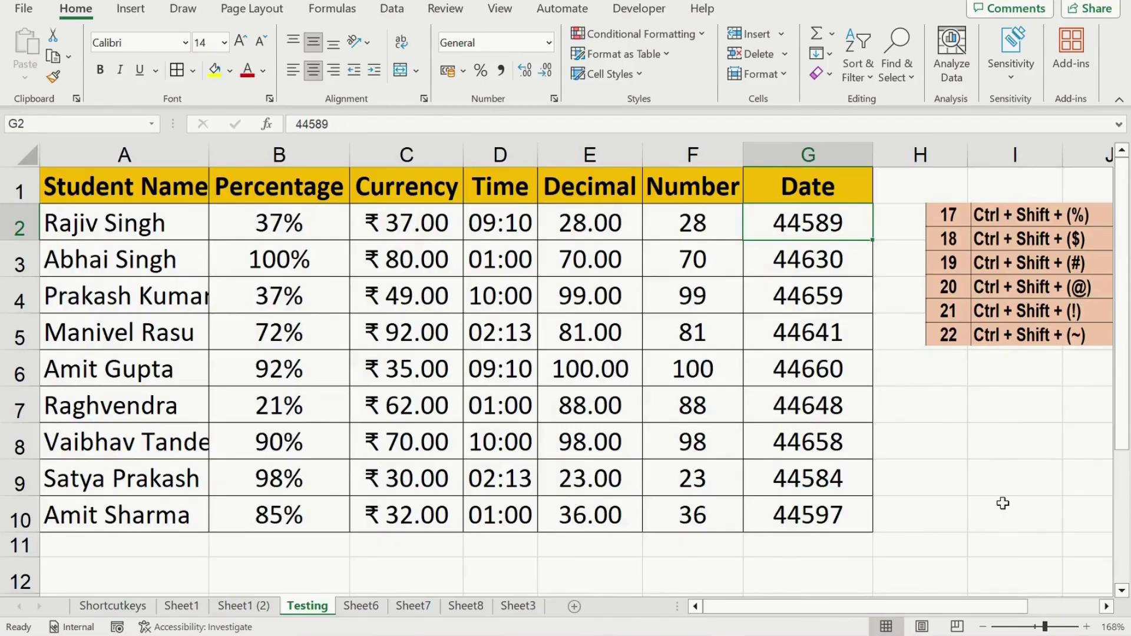
- Apply the day-month-year date format to the serial numbers G2:G10 in the Date column
key("ctrl+shift+Down")
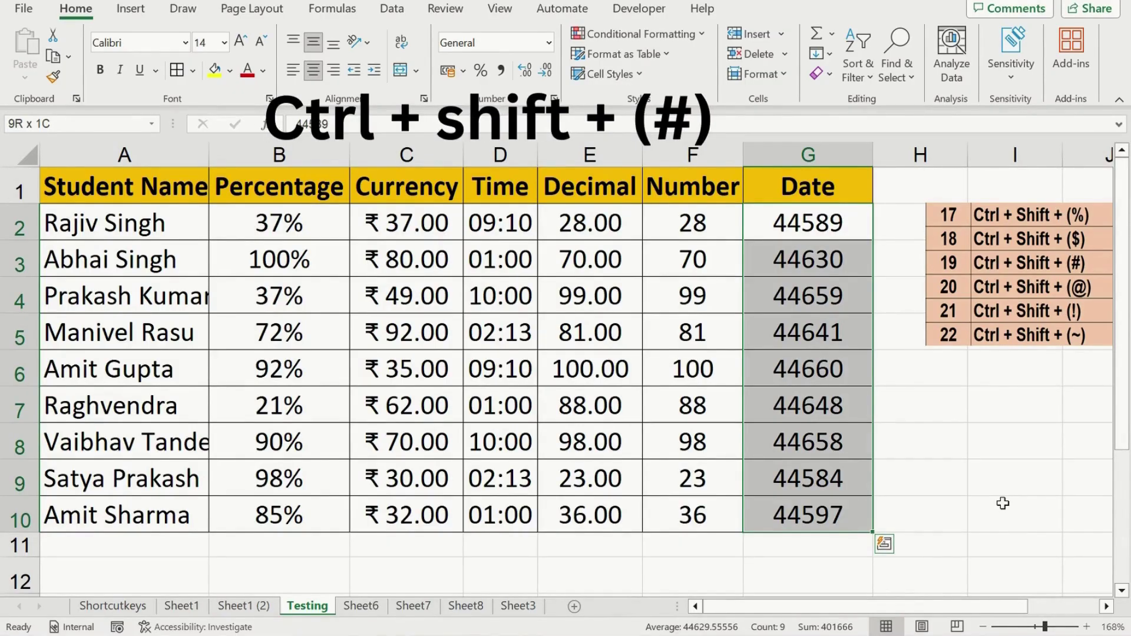
key("ctrl+shift+3")
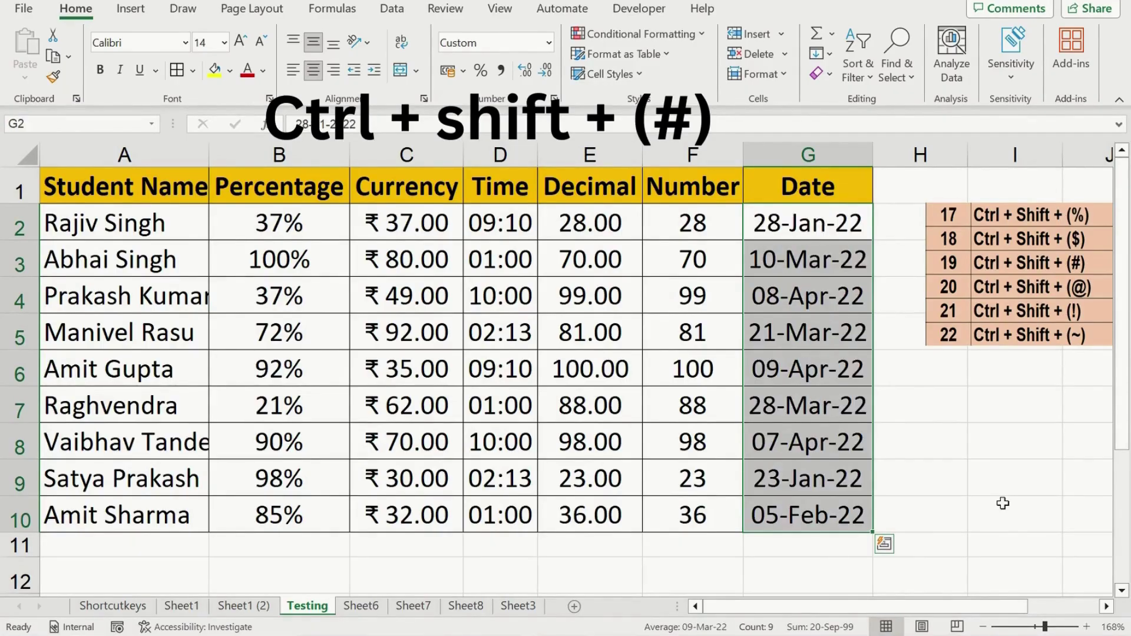
key("Up")
key("Down")
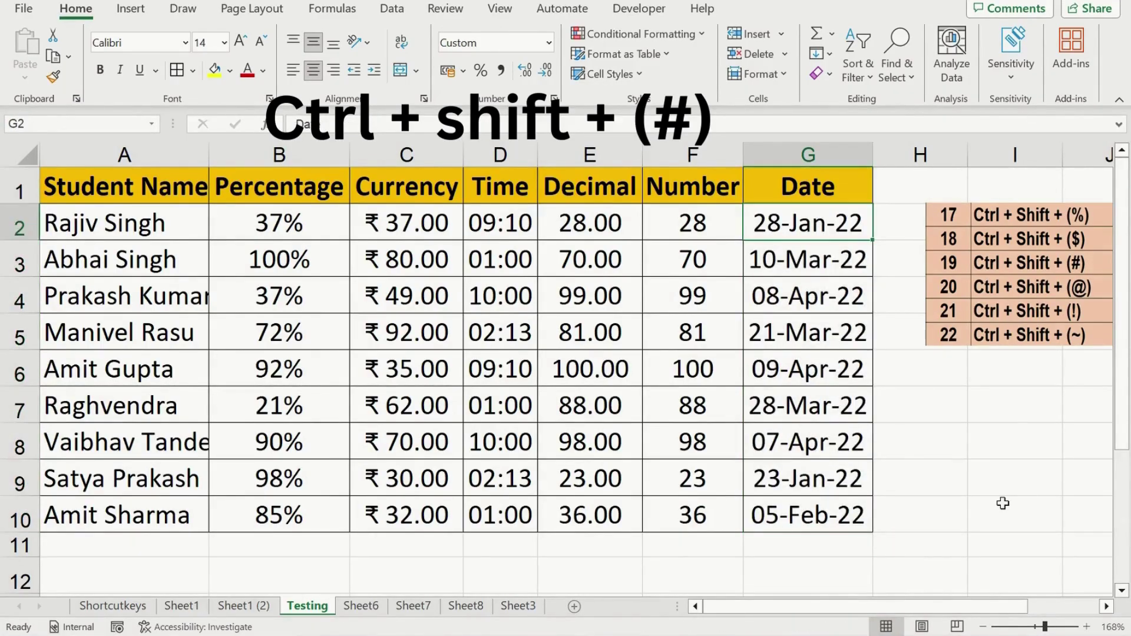